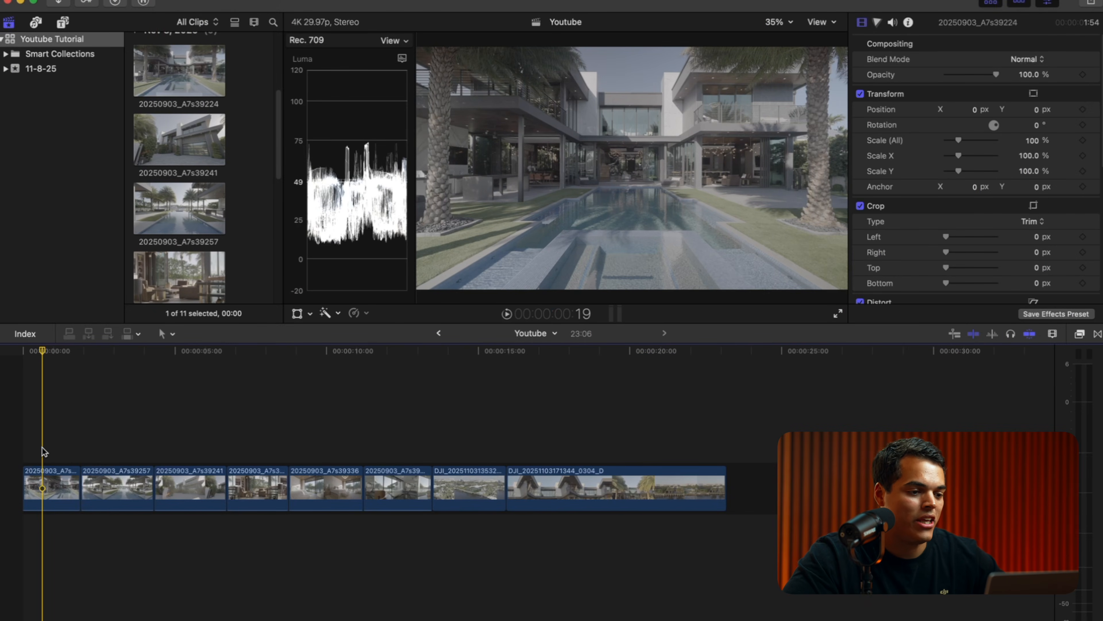
- Add a Custom LUT effect from the Color effects to the first timeline clip, 20250903_A7s39224
left_click(49, 482)
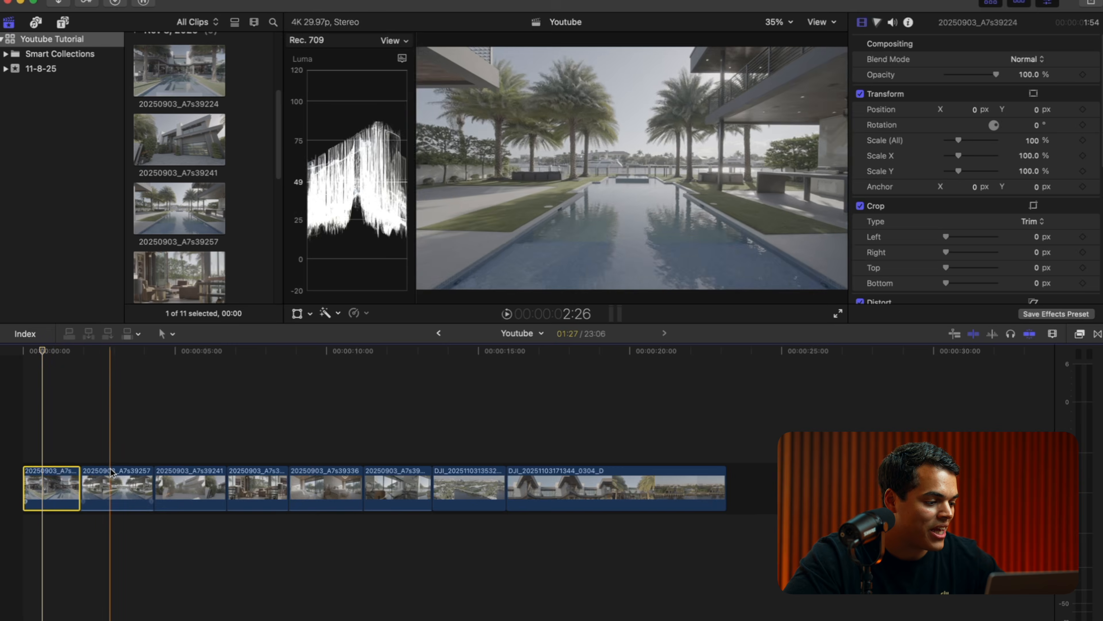
left_click(1079, 335)
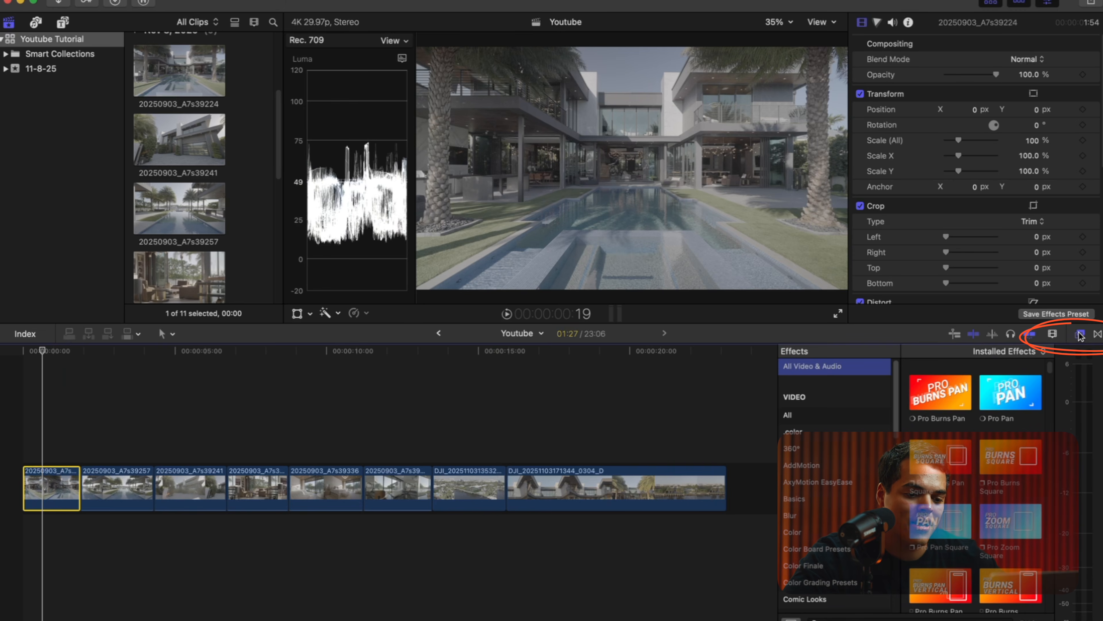
left_click(826, 536)
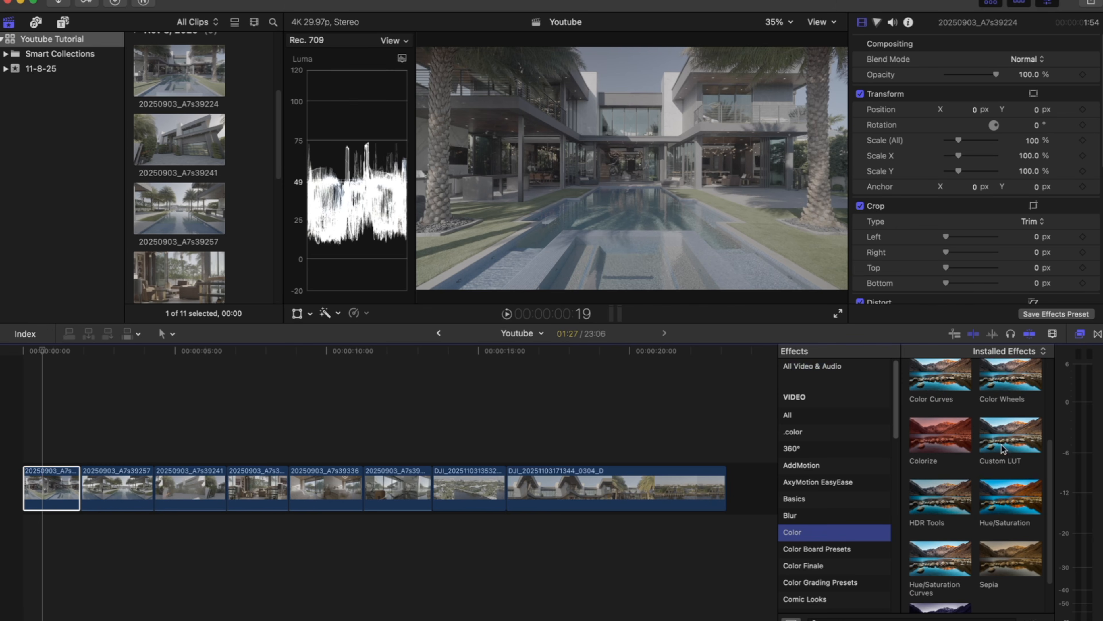
left_click_drag(1004, 432, 40, 488)
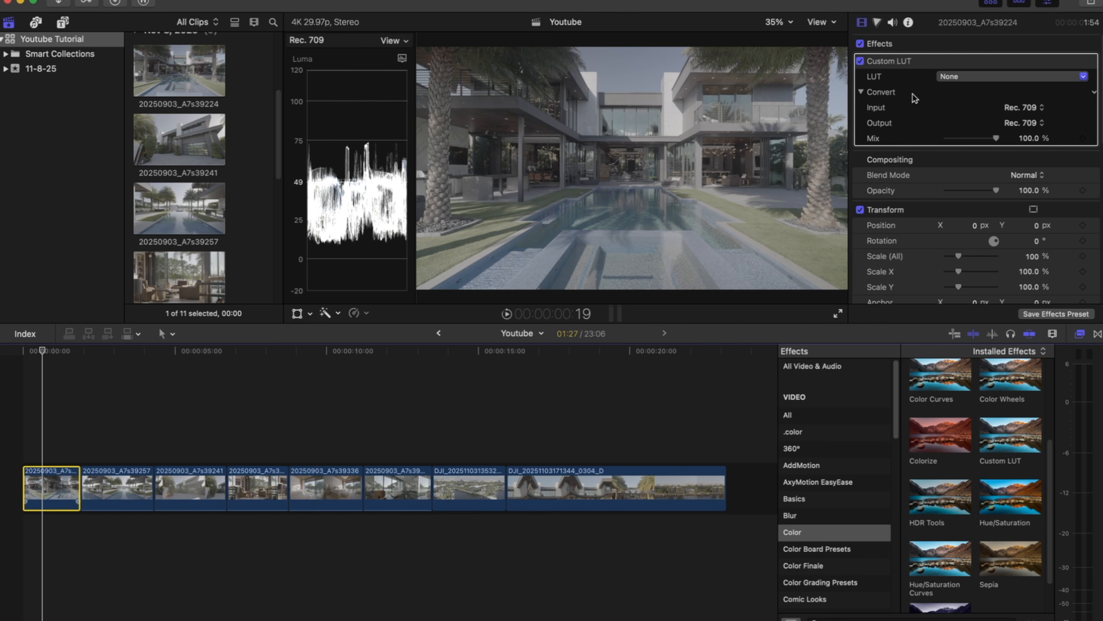
- Set the Custom LUT effect's LUT to SLog3 to Rec 709 and compare the clip with the effect disabled and enabled
left_click(952, 80)
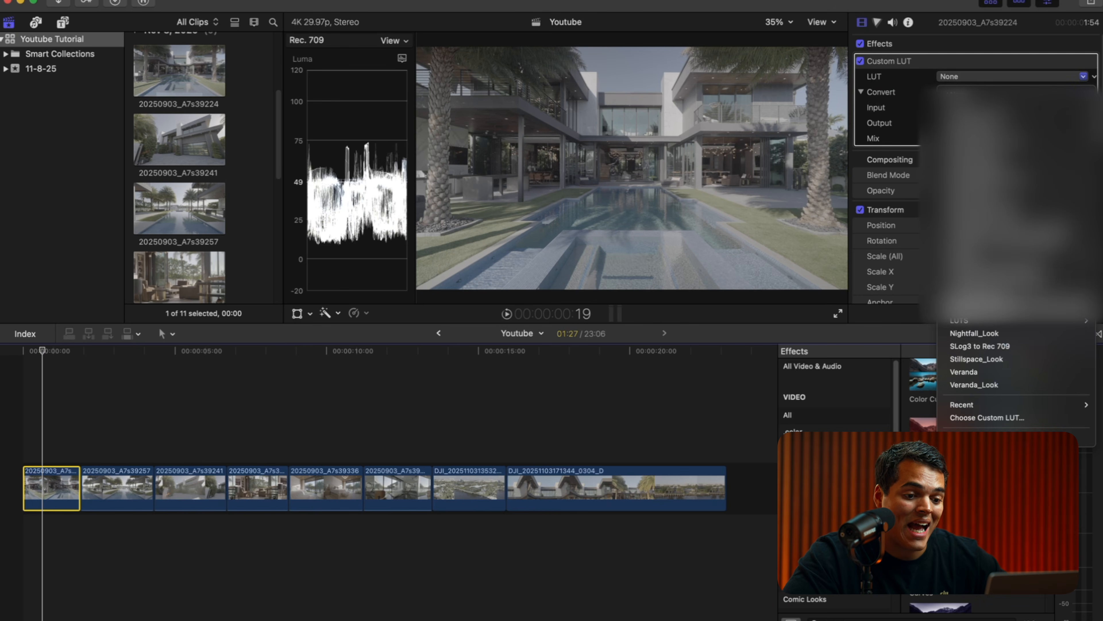
left_click(991, 347)
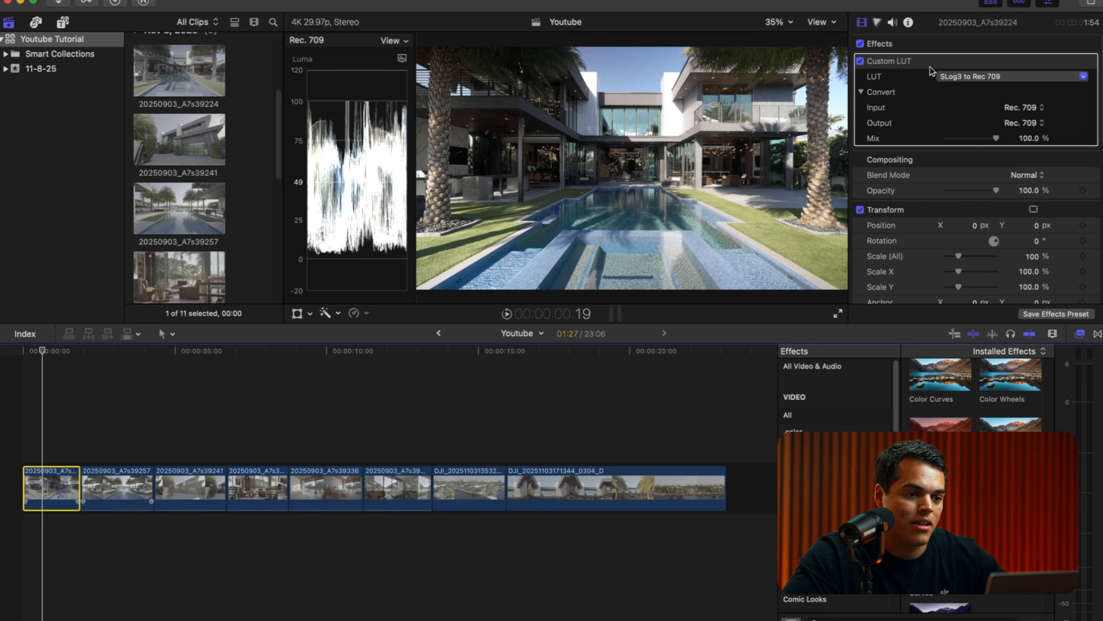
left_click(861, 61)
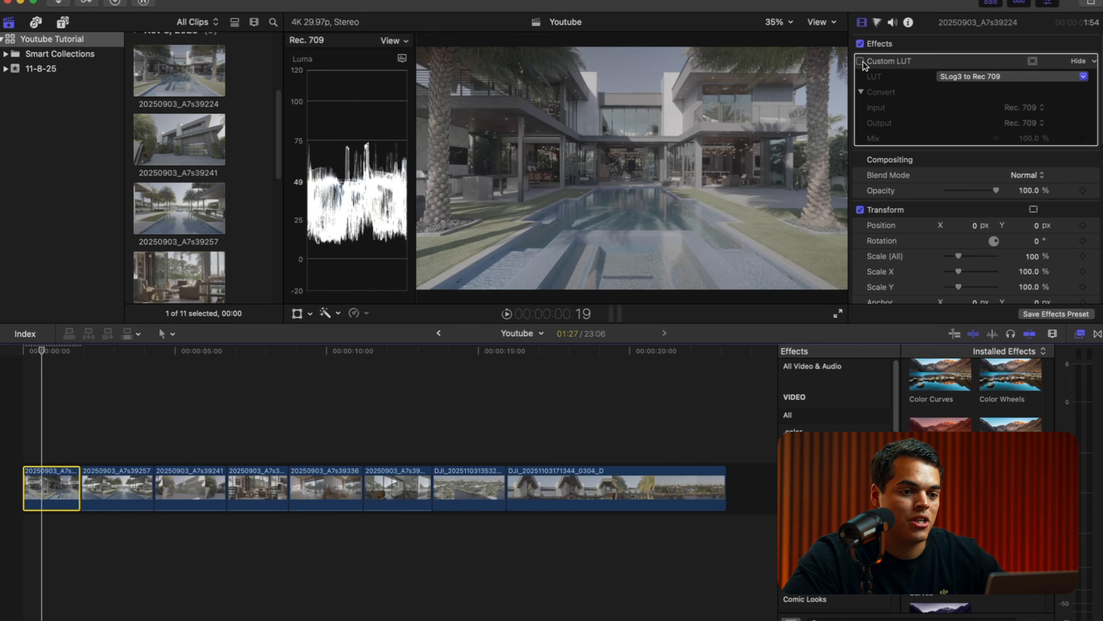
left_click(861, 61)
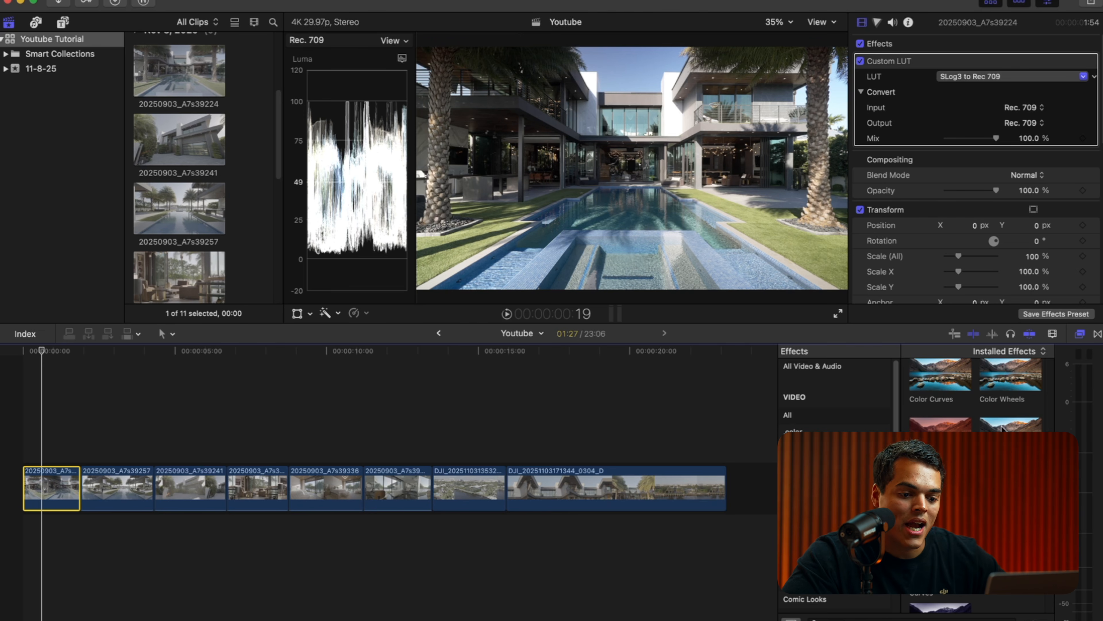
- Add a second Custom LUT effect to the first clip with the Veranda_Look LUT and reduce its Mix to 77.33%
left_click_drag(1002, 428, 48, 498)
left_click(962, 78)
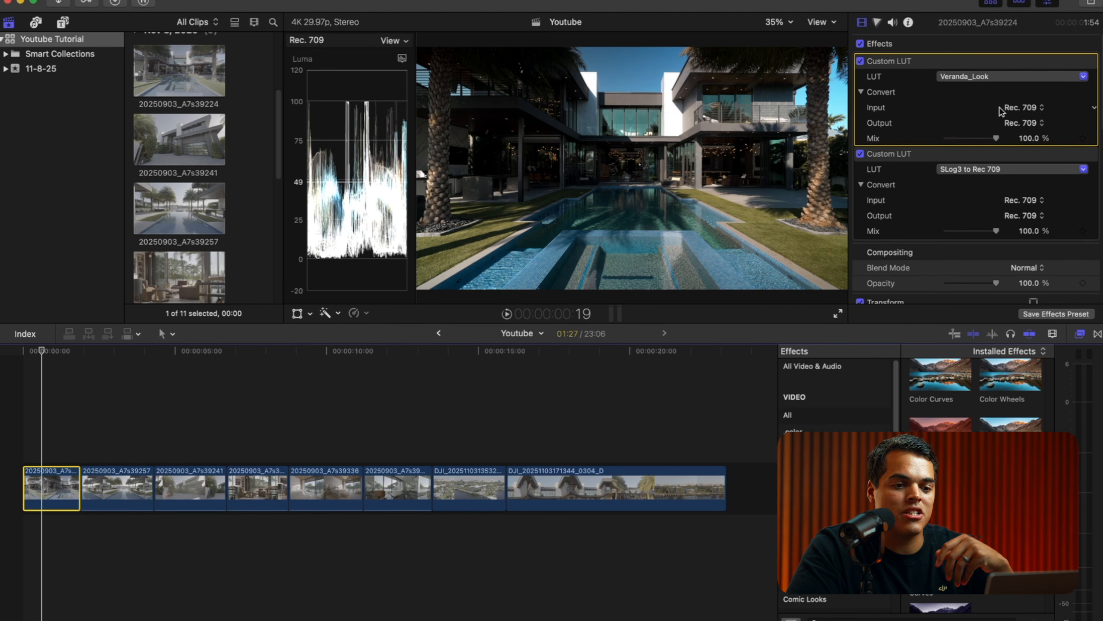
mouse_move(996, 139)
left_mouse_down()
mouse_move(966, 146)
mouse_move(980, 143)
left_mouse_up()
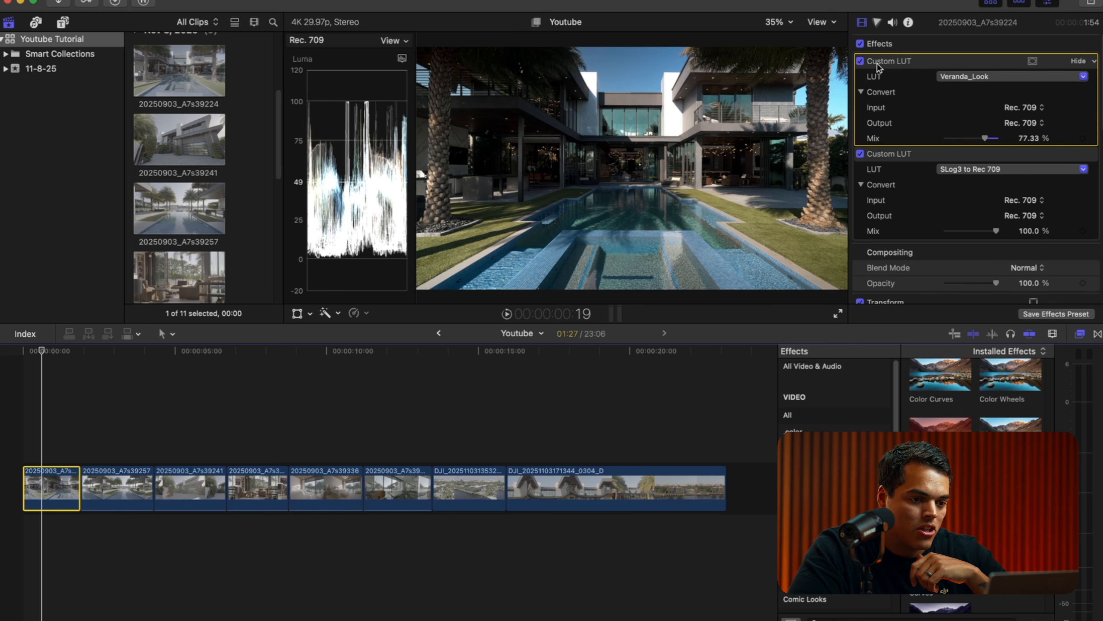
- Add a Color Wheels correction to the first clip
left_click(877, 24)
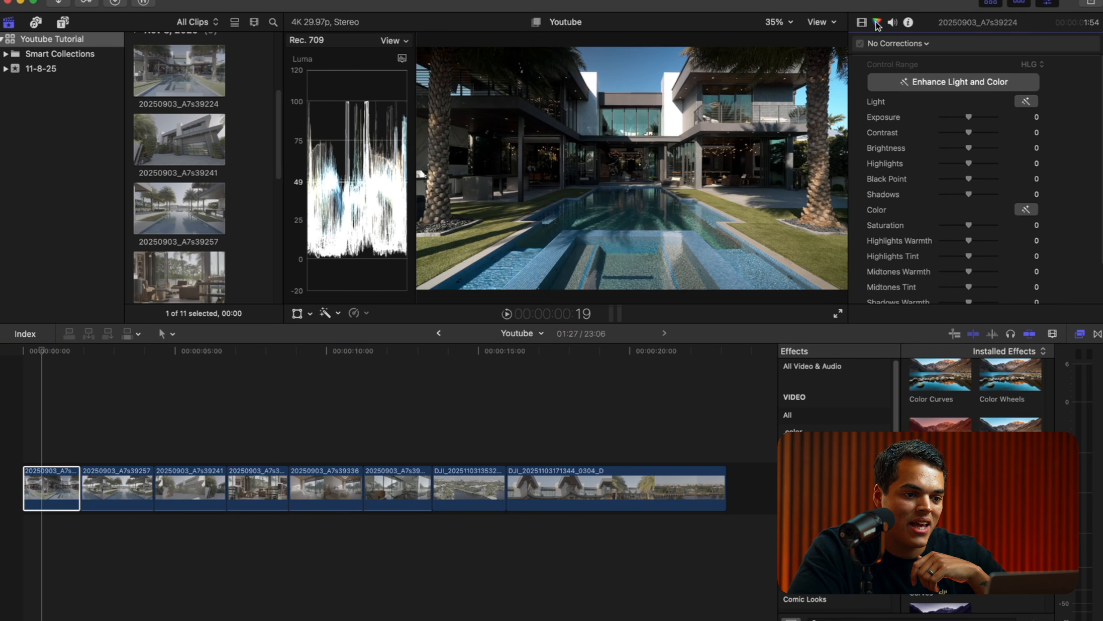
left_click(903, 44)
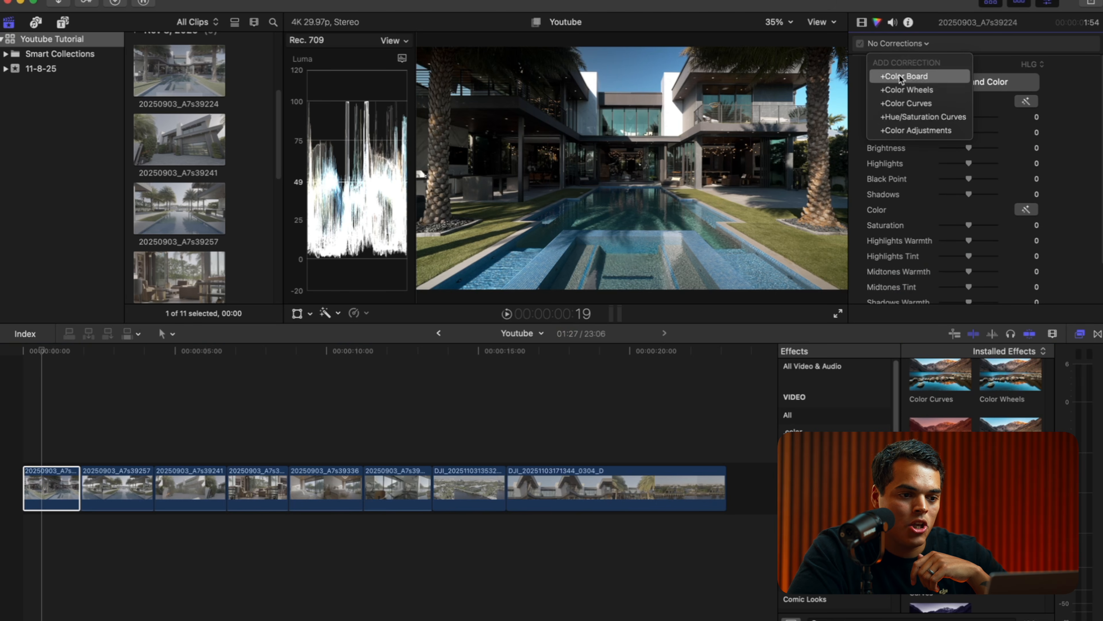
left_click(905, 91)
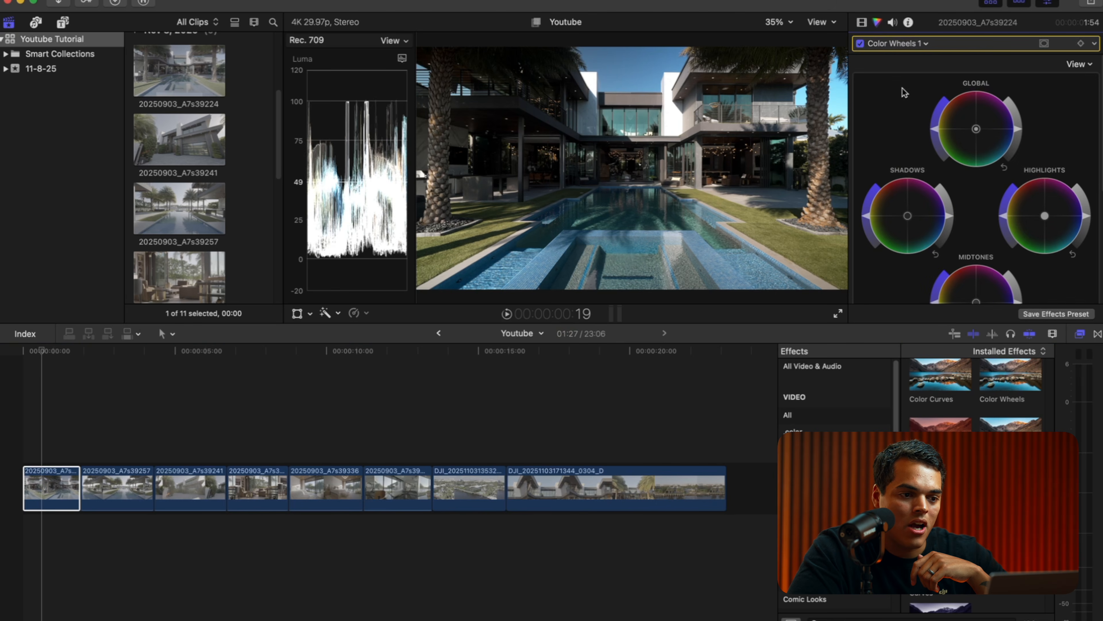
- Try the Color Wheels correction above both Custom LUT effects, view its wheels, and return it below them
left_click(861, 23)
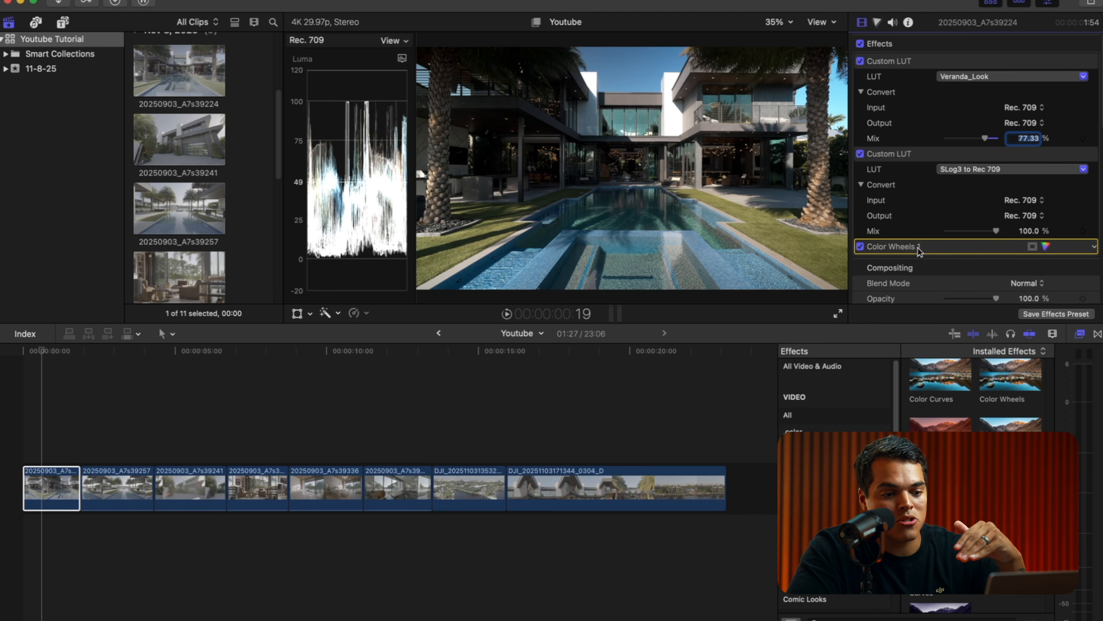
left_click_drag(893, 255, 891, 72)
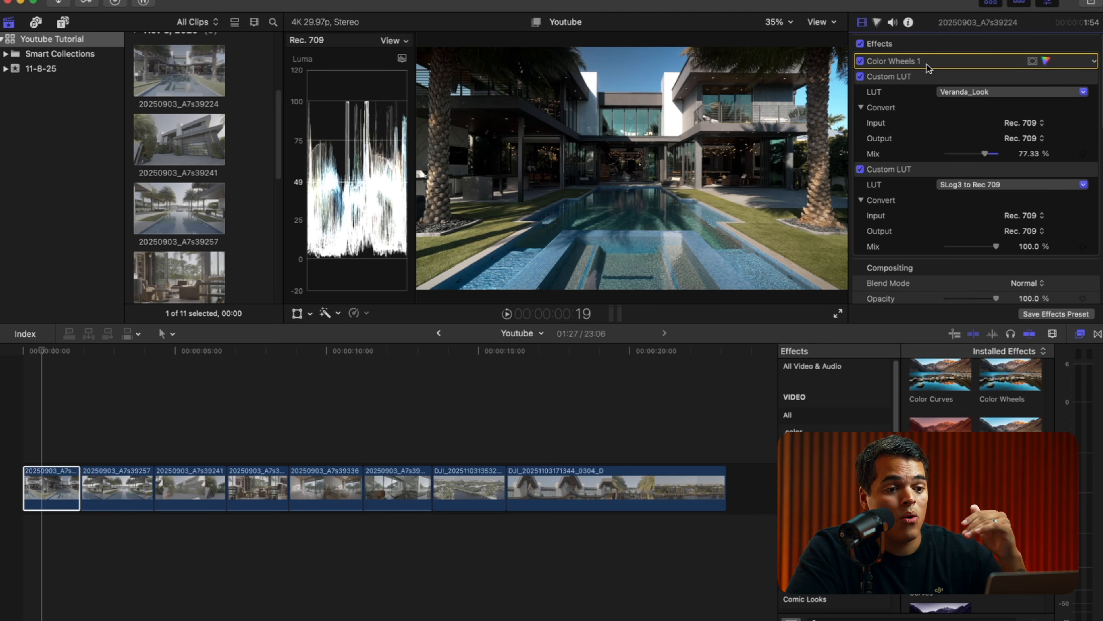
left_click(1046, 60)
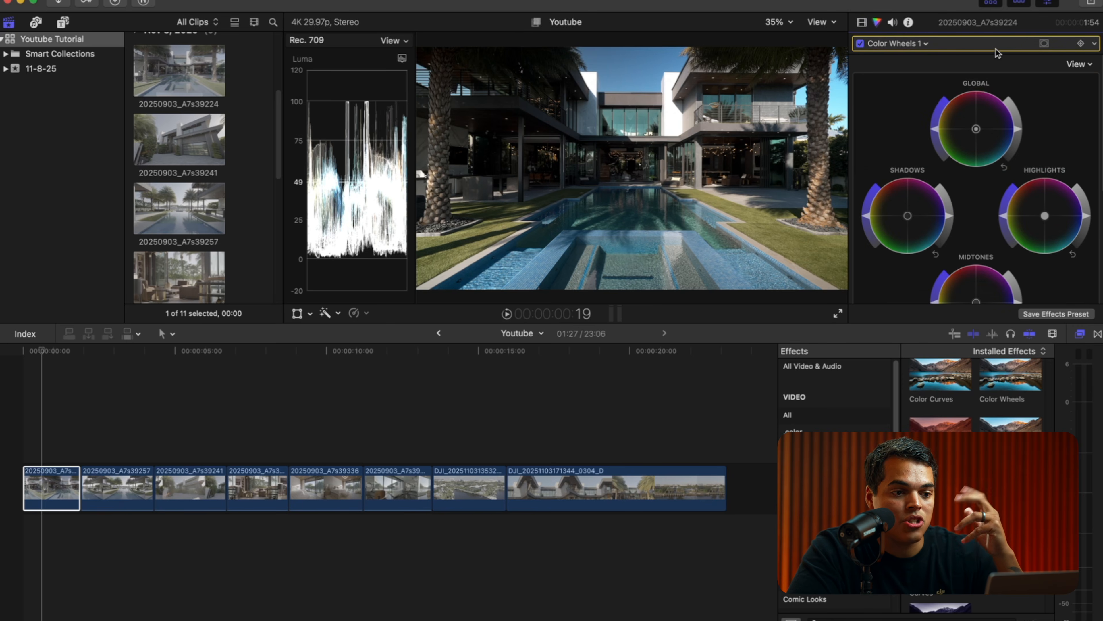
left_click(863, 24)
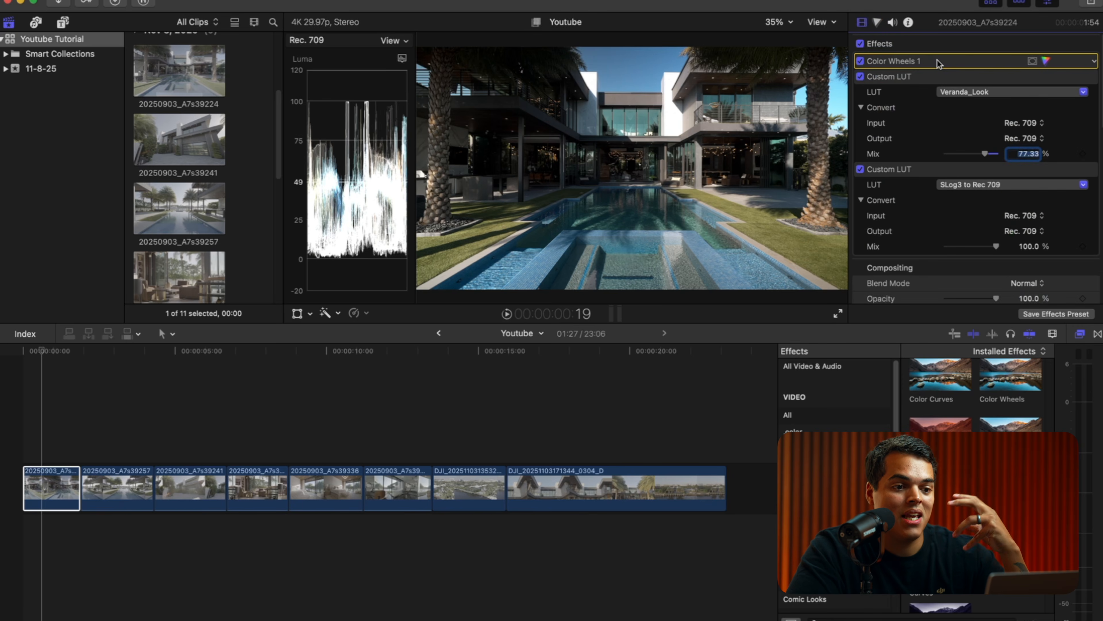
left_click_drag(937, 60, 924, 256)
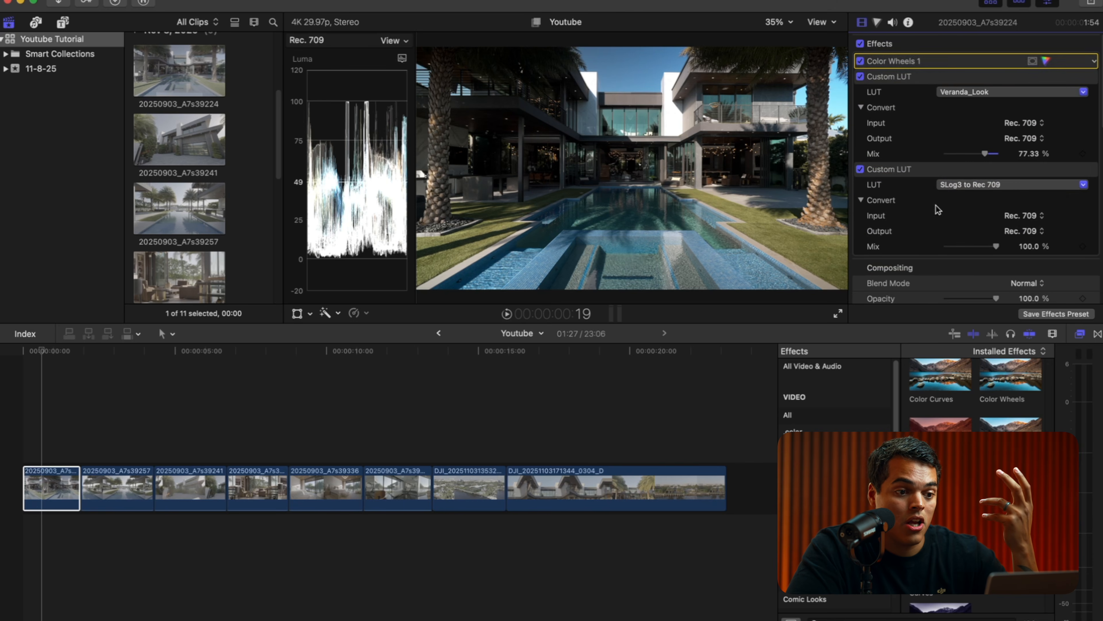
left_click_drag(949, 66, 934, 248)
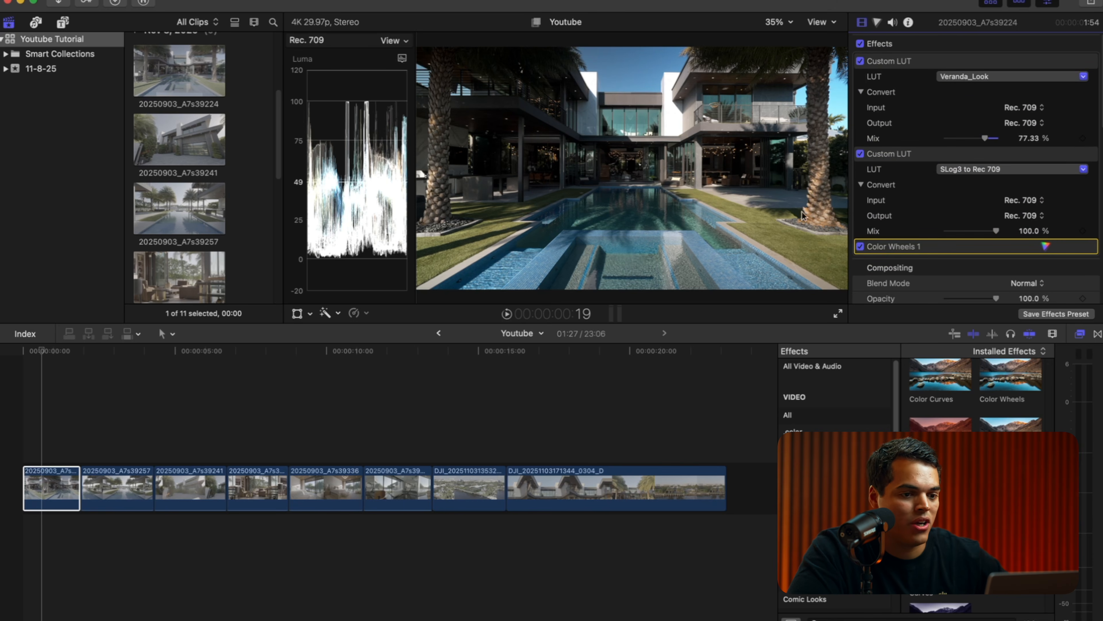
- Try raising the midtones brightness in the Color Wheels correction and bring it back to its starting level
left_click(1046, 247)
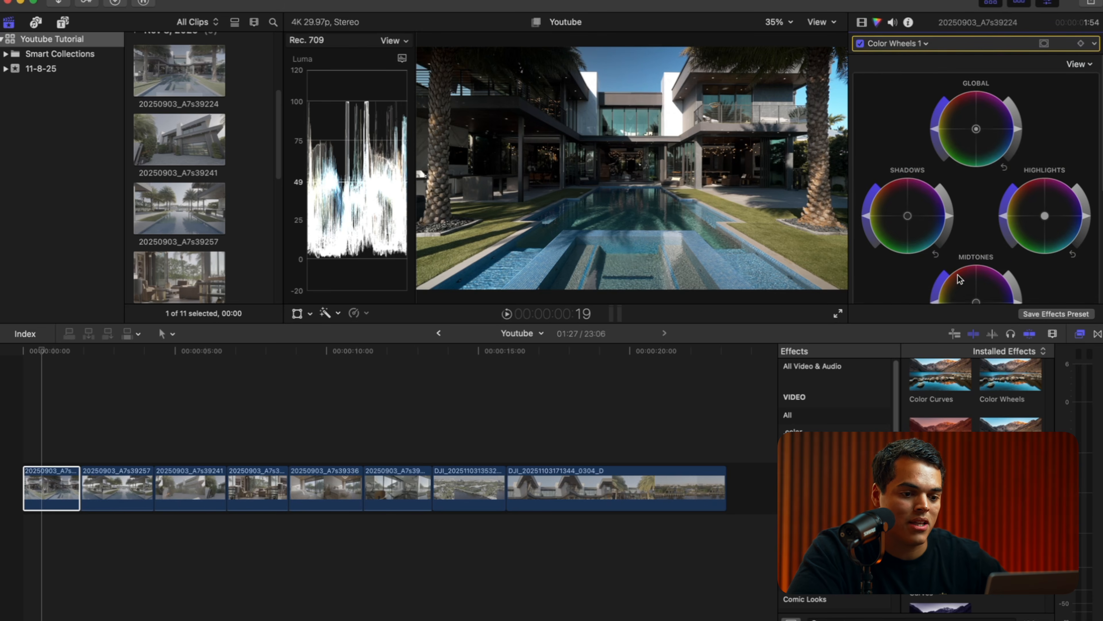
scroll(1016, 259, "down", 3)
left_click_drag(1020, 261, 1021, 231)
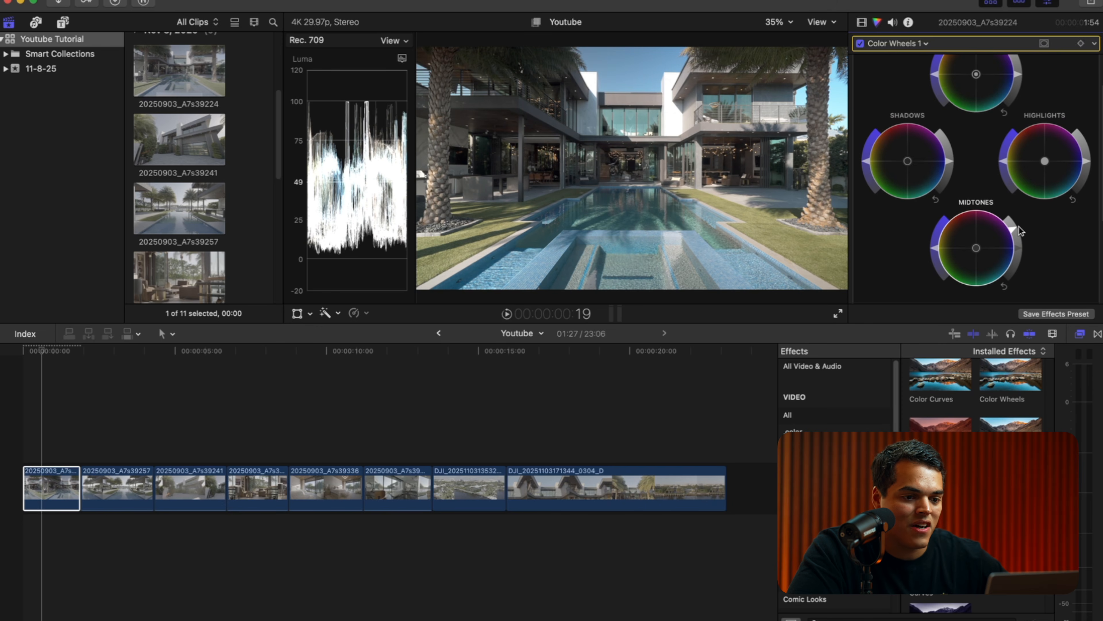
mouse_move(1089, 165)
left_mouse_down()
mouse_move(1076, 181)
mouse_move(1083, 165)
left_mouse_up()
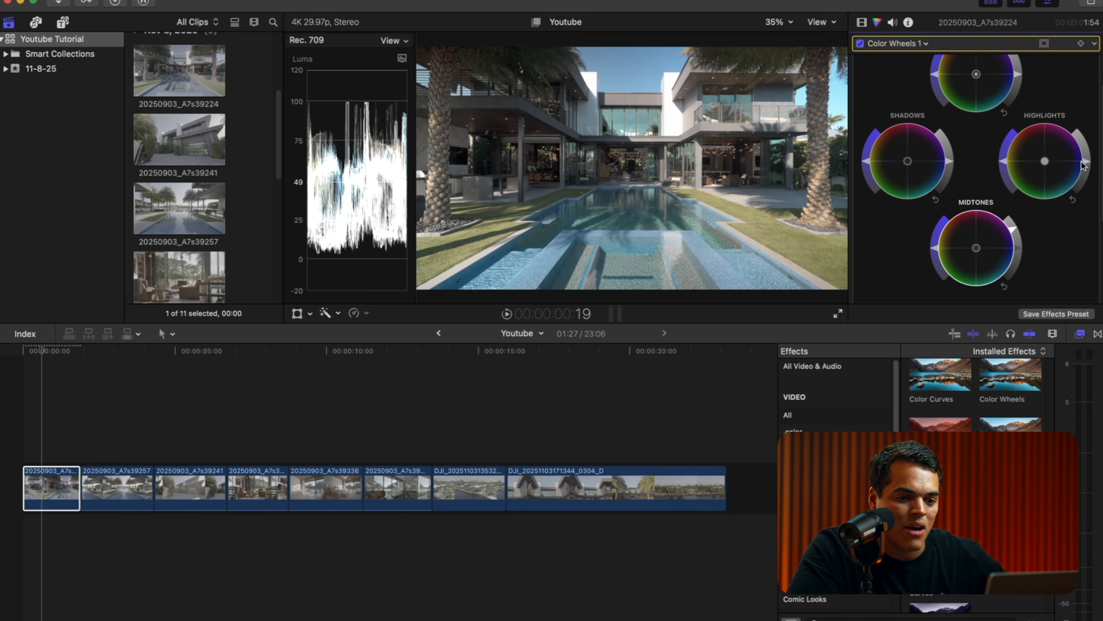
left_click_drag(1016, 227, 1022, 250)
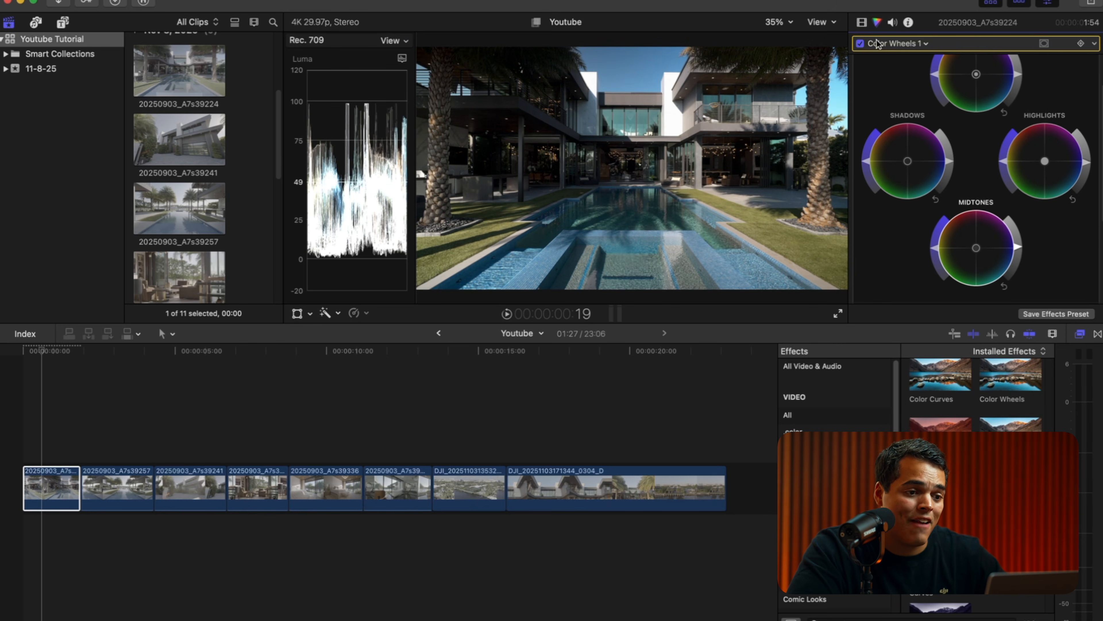
- Move the Color Wheels correction to the start of the clip's effects list and back below the SLog3 to Rec 709 LUT
left_click(863, 24)
left_click_drag(915, 247, 913, 64)
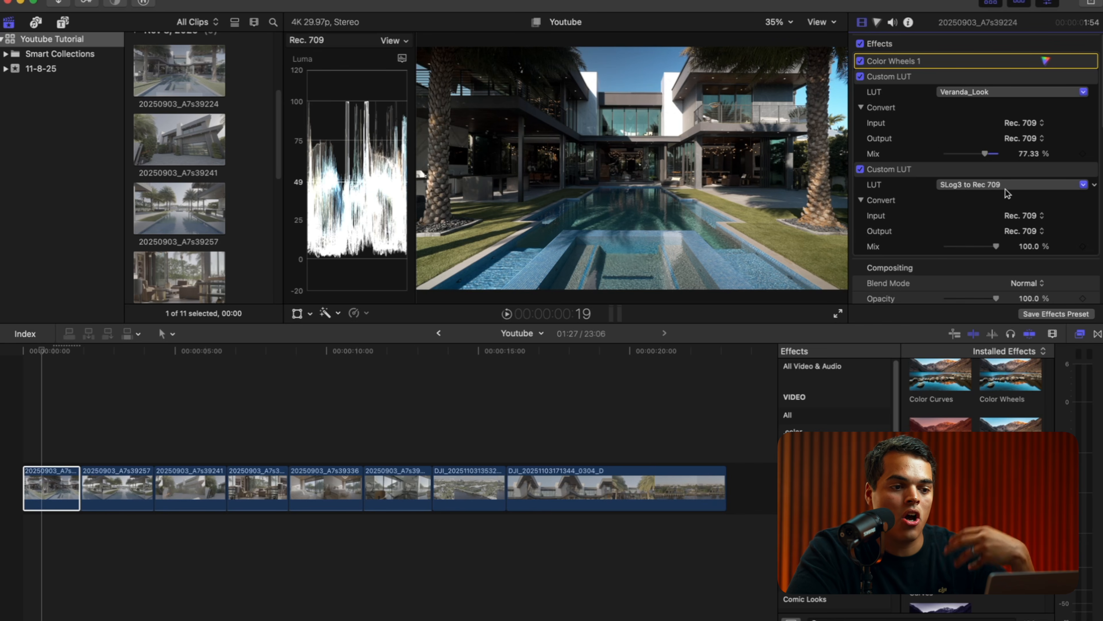
left_click_drag(960, 61, 962, 248)
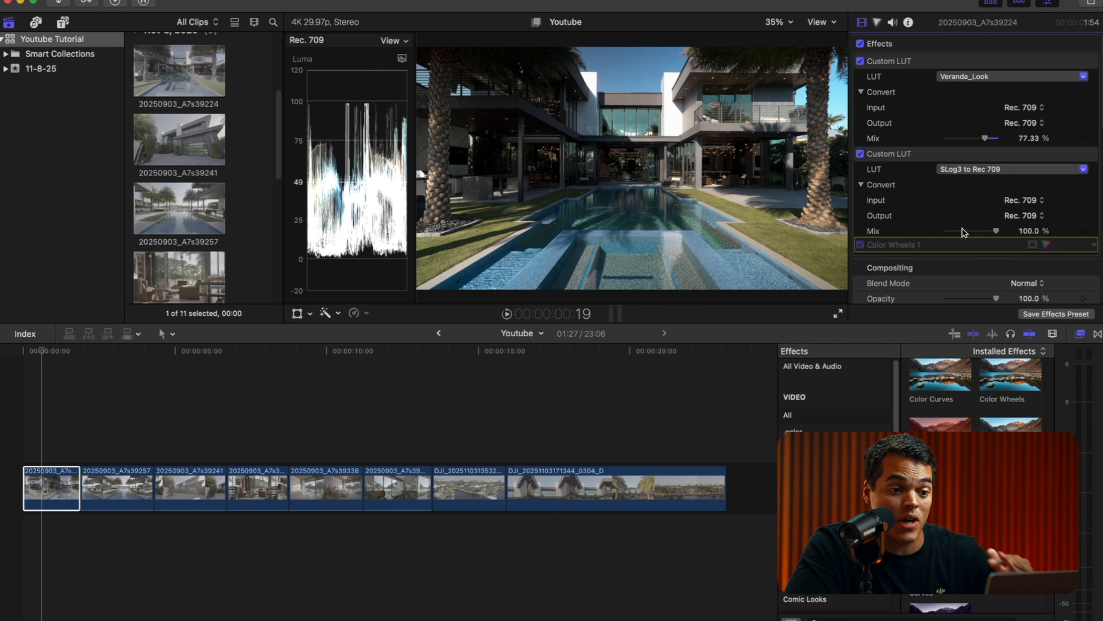
- Try lowering the highlights brightness in the Color Wheels correction and restore it to its starting level
left_click(1046, 246)
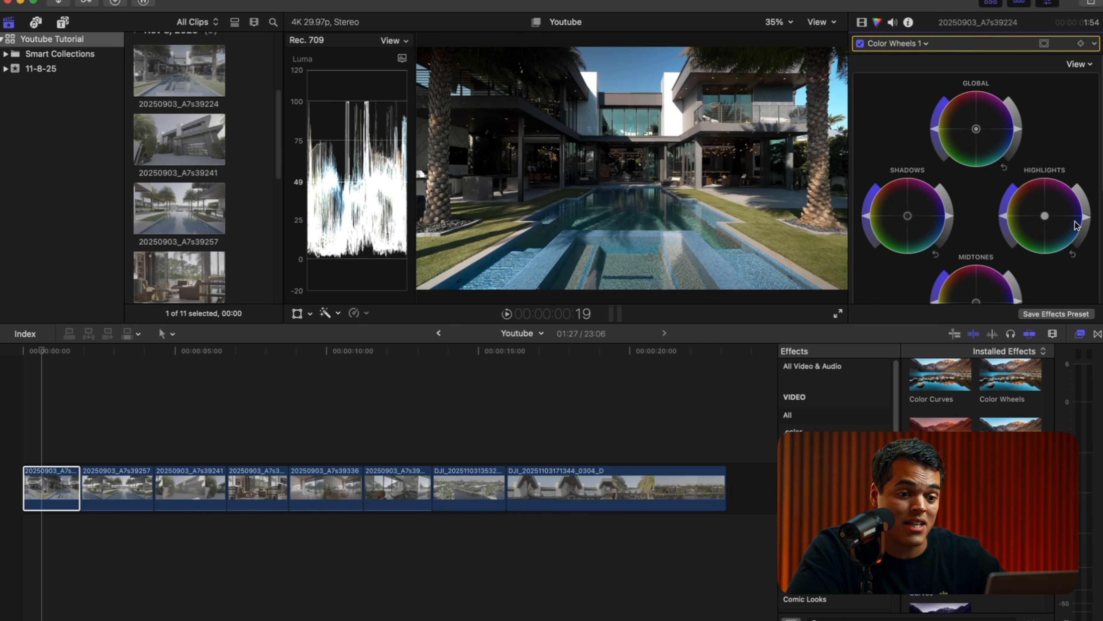
left_click_drag(1088, 220, 1086, 228)
left_click_drag(1087, 219, 1084, 226)
scroll(1085, 227, "down", 2)
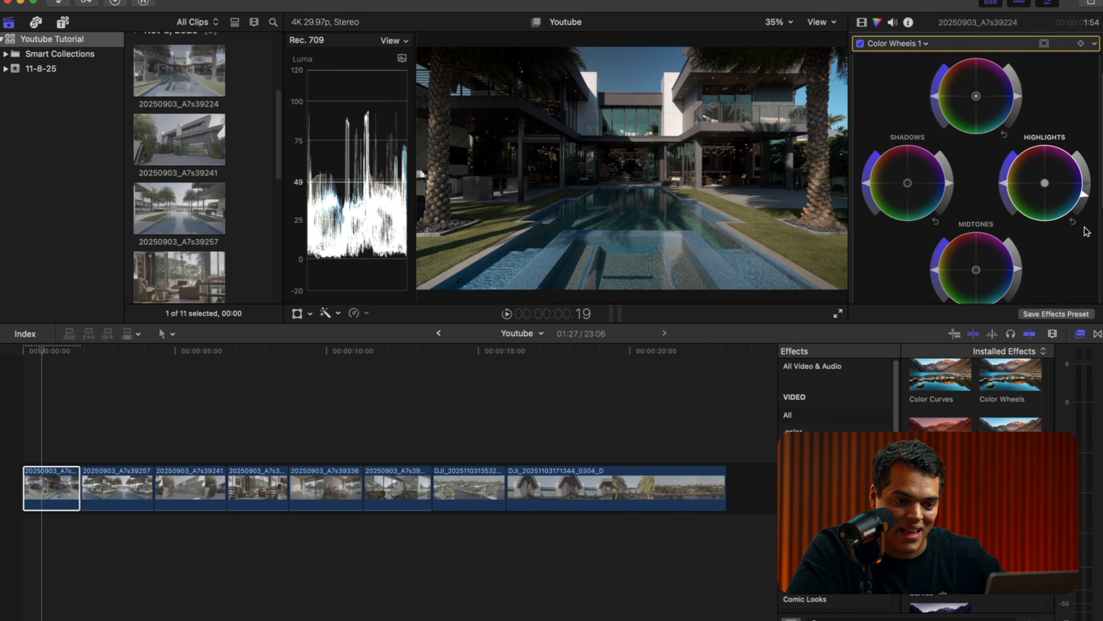
scroll(1086, 231, "down", 2)
mouse_move(1085, 173)
left_mouse_down()
mouse_move(1086, 142)
mouse_move(1086, 161)
left_mouse_up()
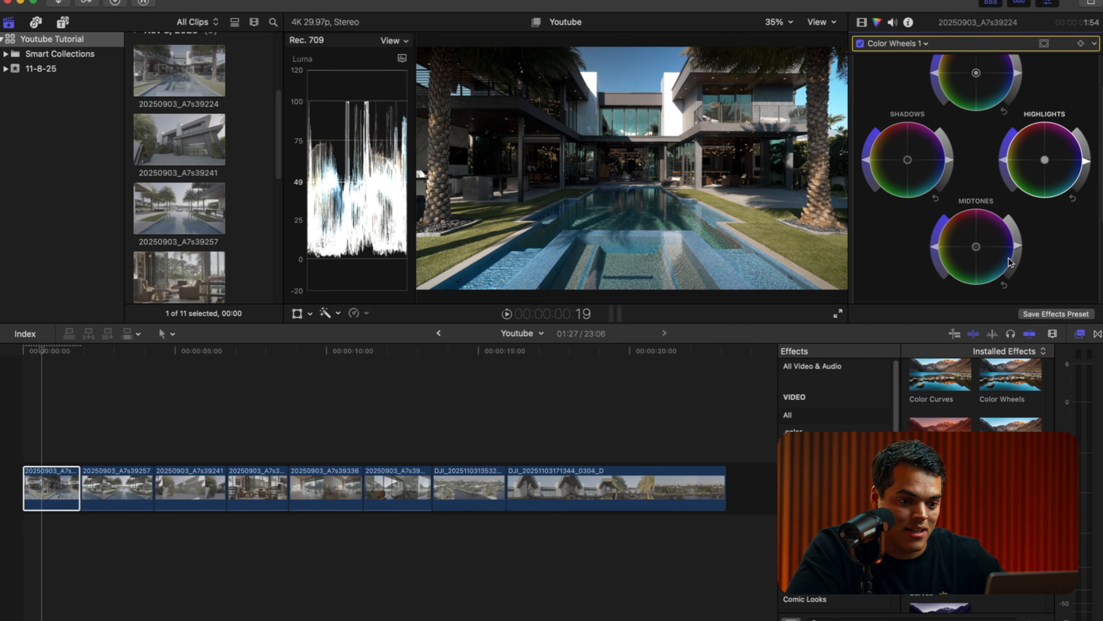
- Raise the midtones brightness slightly and lower the shadows brightness slightly in the Color Wheels correction
mouse_move(1018, 250)
left_mouse_down()
mouse_move(1019, 230)
mouse_move(1021, 243)
left_mouse_up()
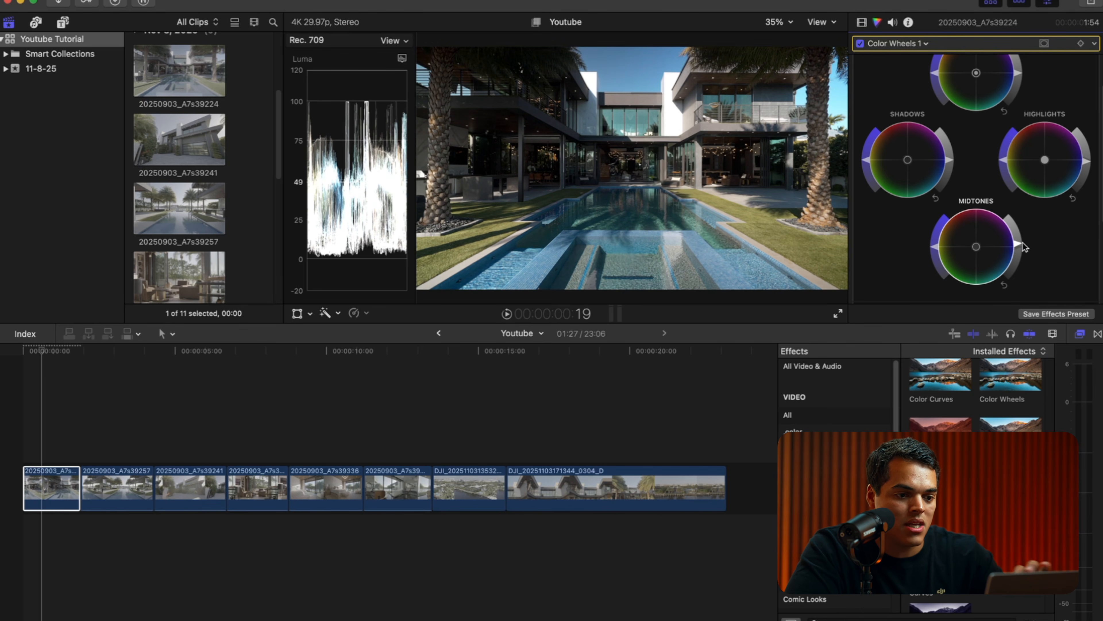
left_click_drag(951, 159, 951, 162)
scroll(1030, 162, "down", 1)
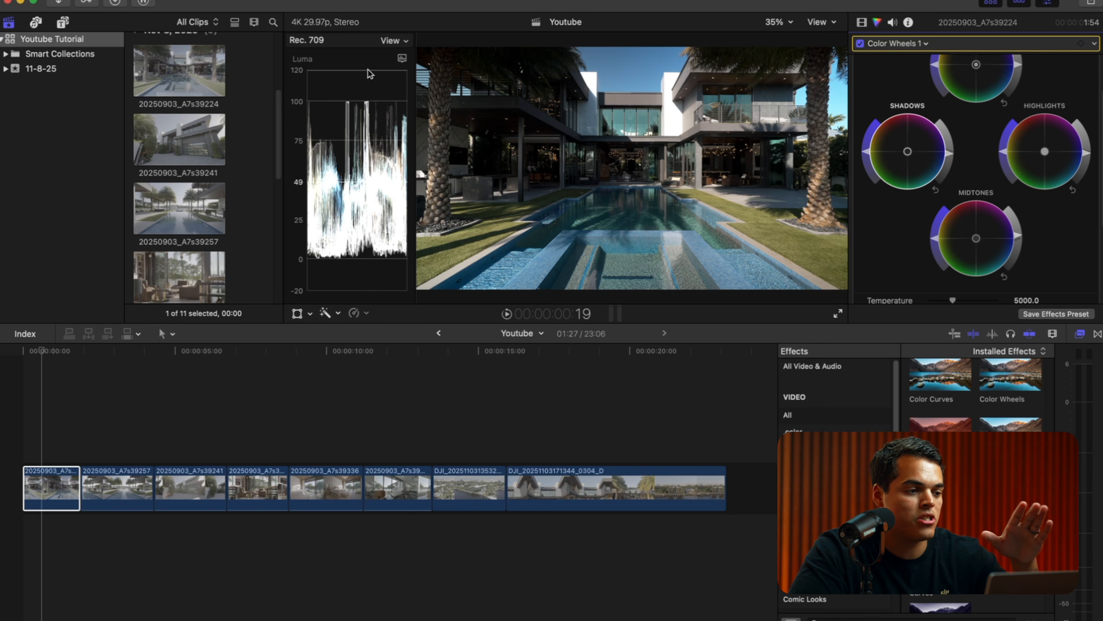
- Hide the video scopes beside the viewer and show them again
left_click(822, 23)
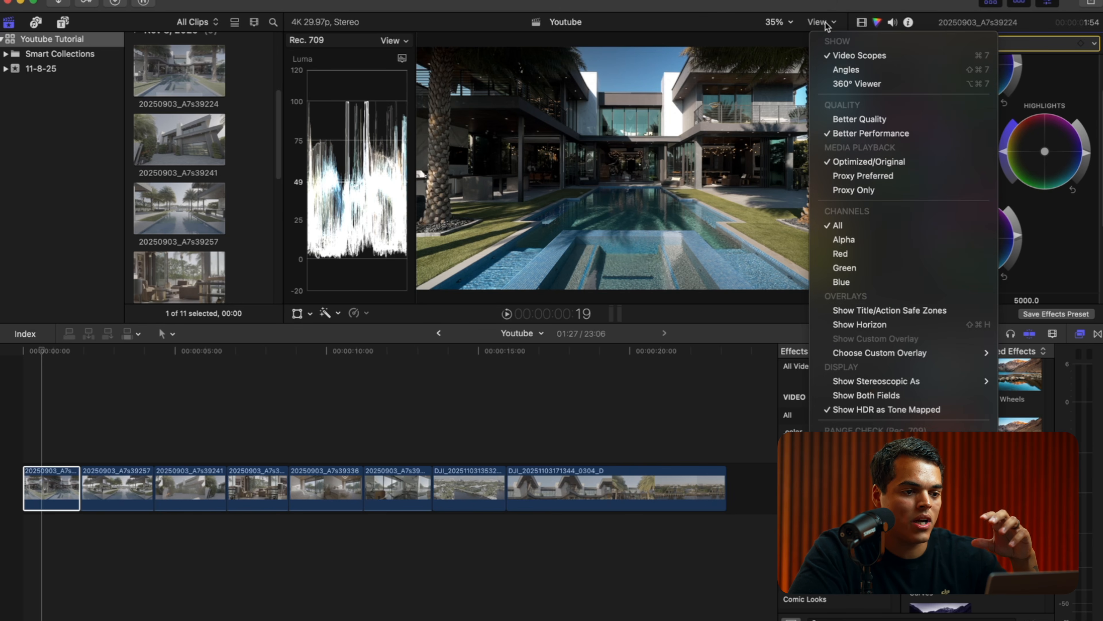
left_click(841, 54)
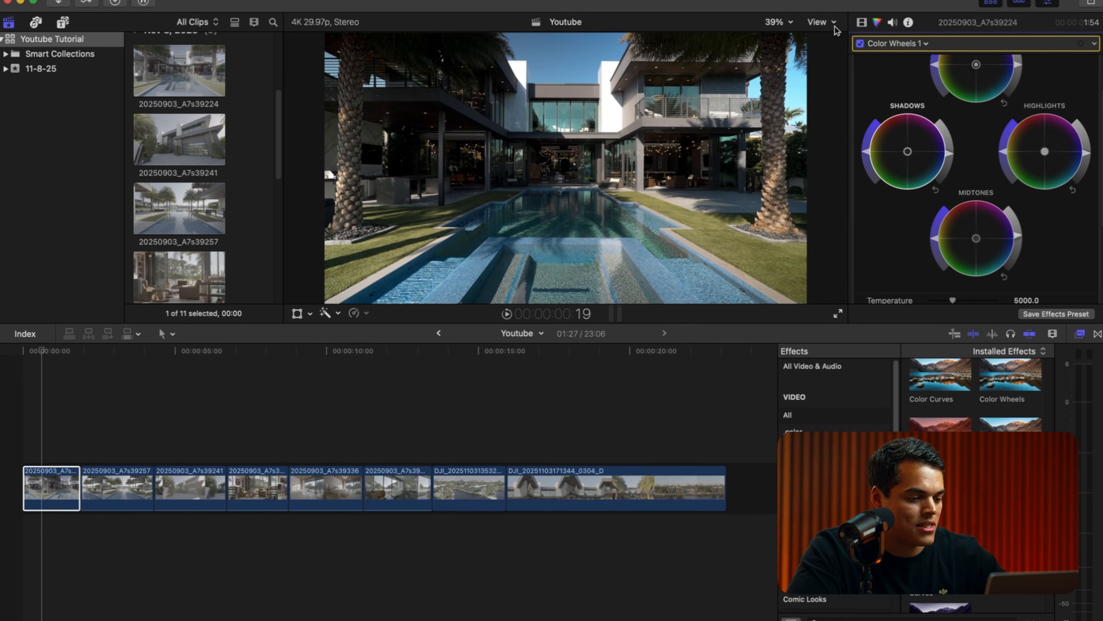
key("super+7")
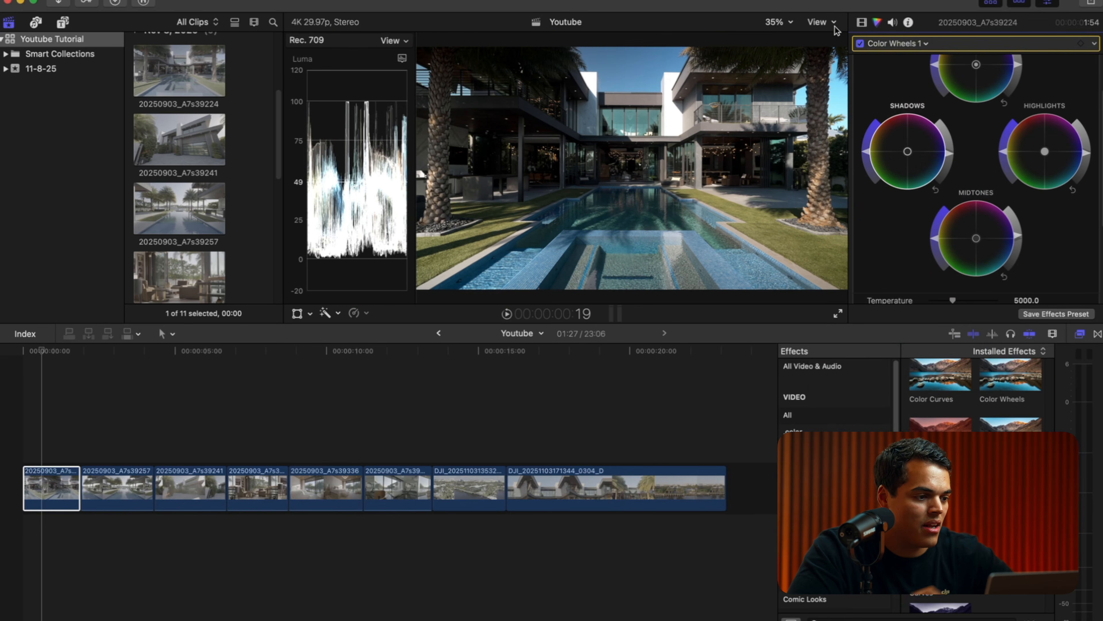
- Arrange the video scopes in a two-by-two grid of four scopes
left_click(400, 42)
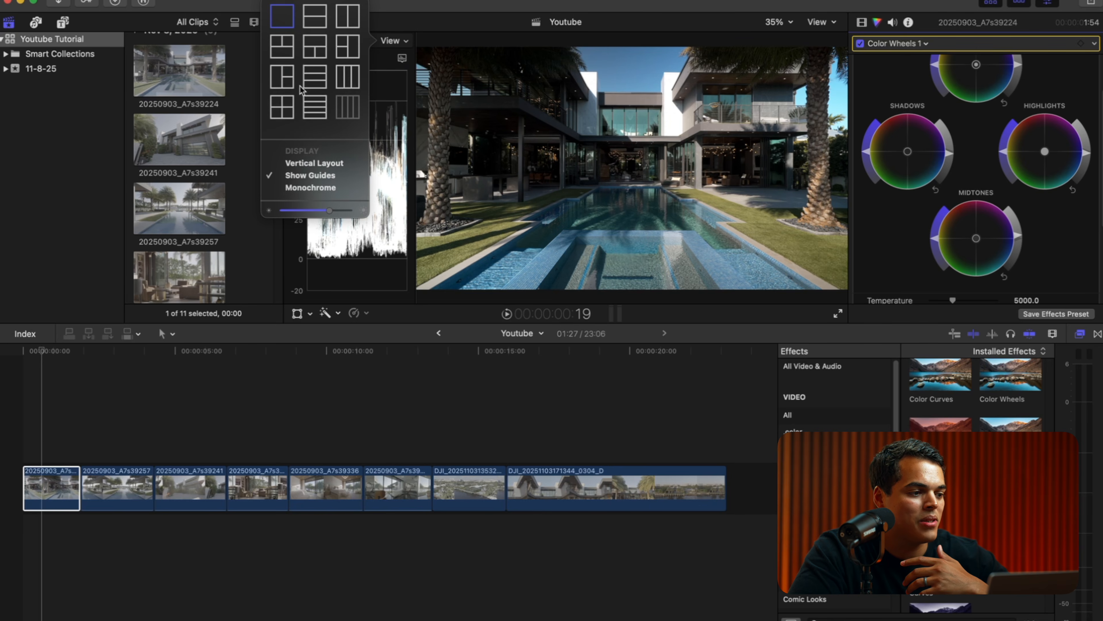
left_click(282, 107)
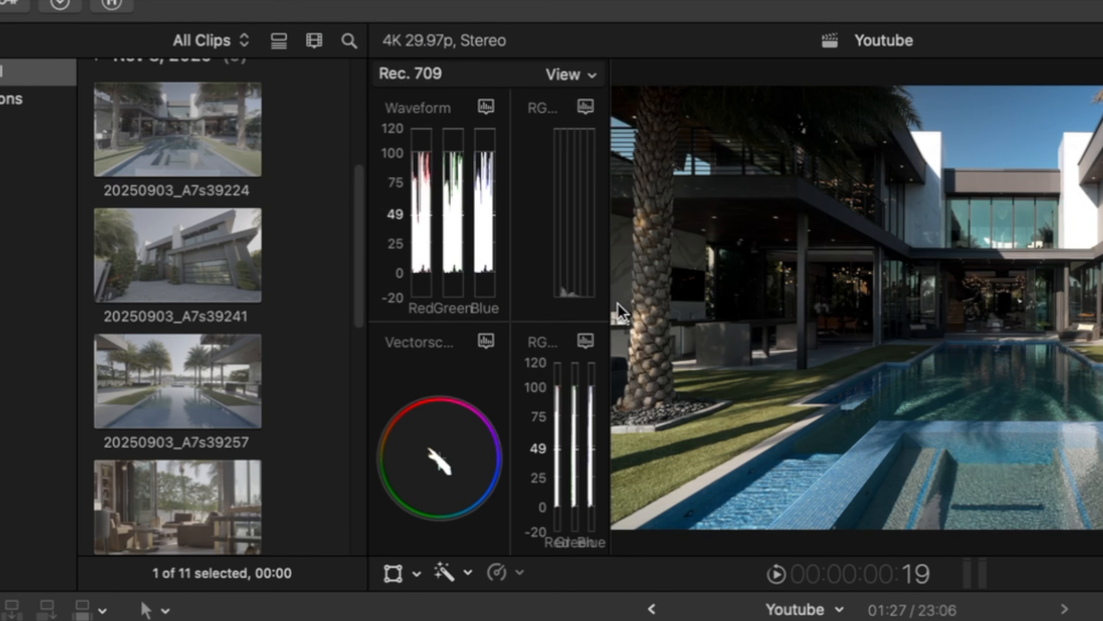
- Widen the video scopes area and switch it to a single scope showing the luma waveform
left_click_drag(610, 308, 714, 294)
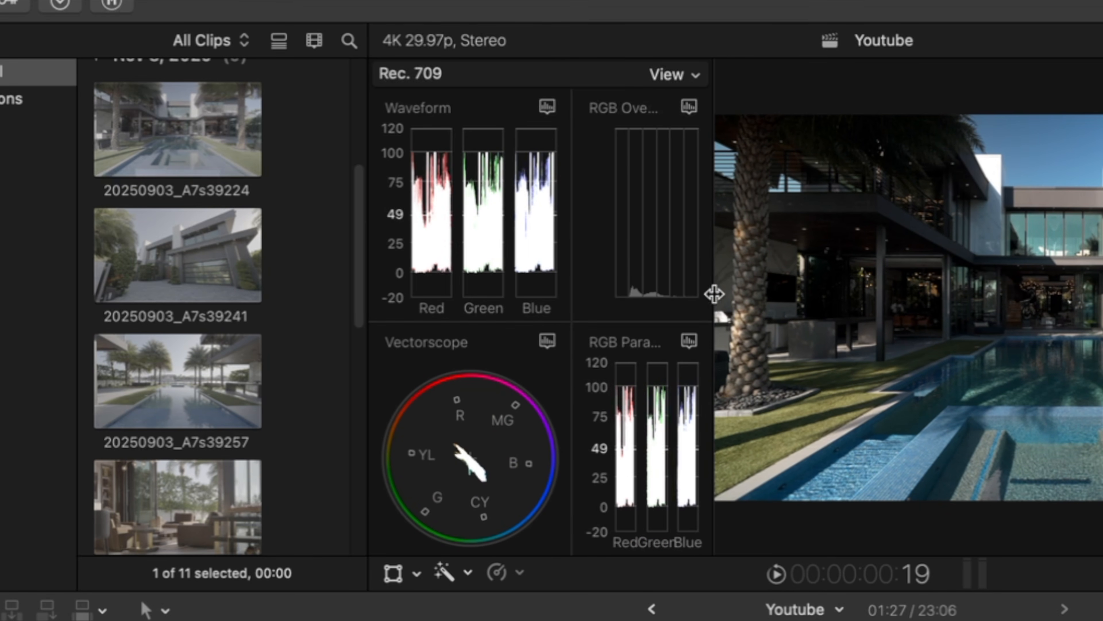
left_click(677, 80)
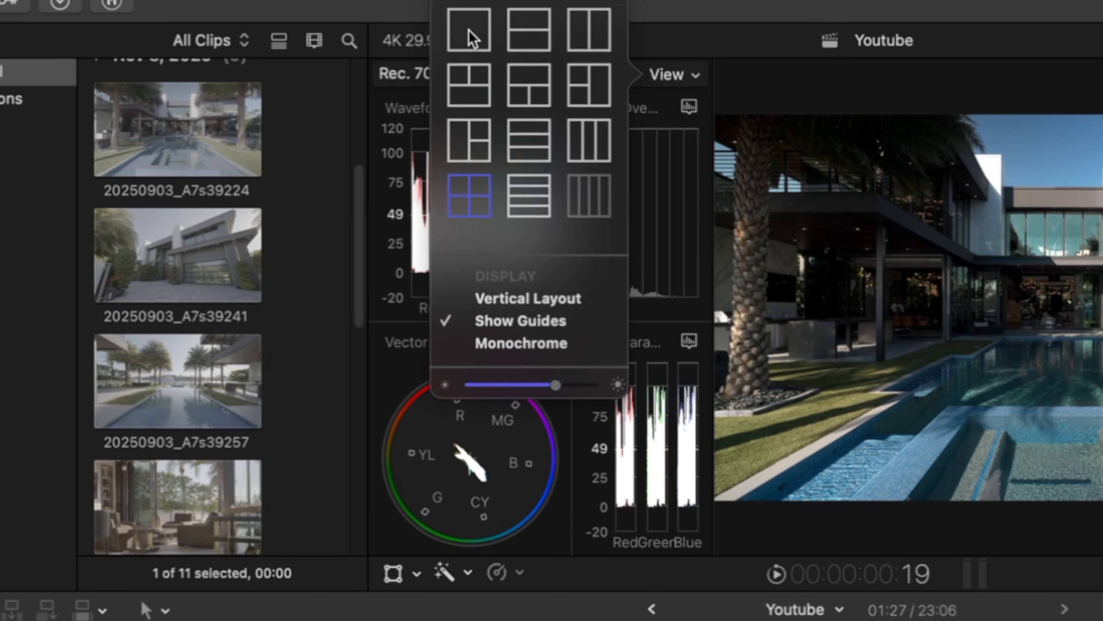
left_click(470, 30)
left_click(689, 106)
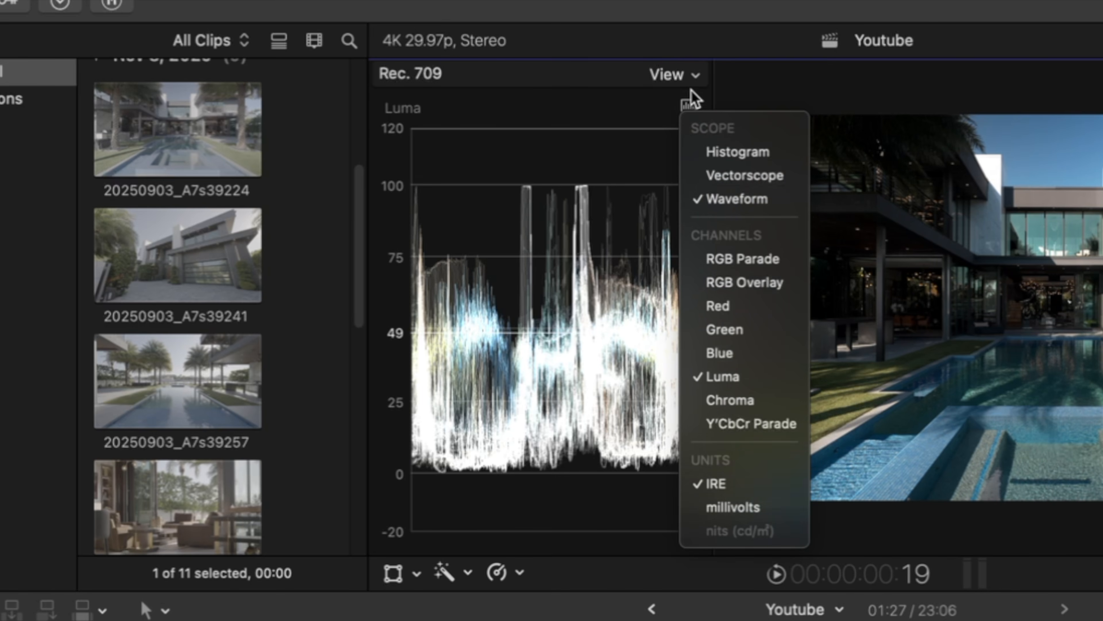
left_click(690, 104)
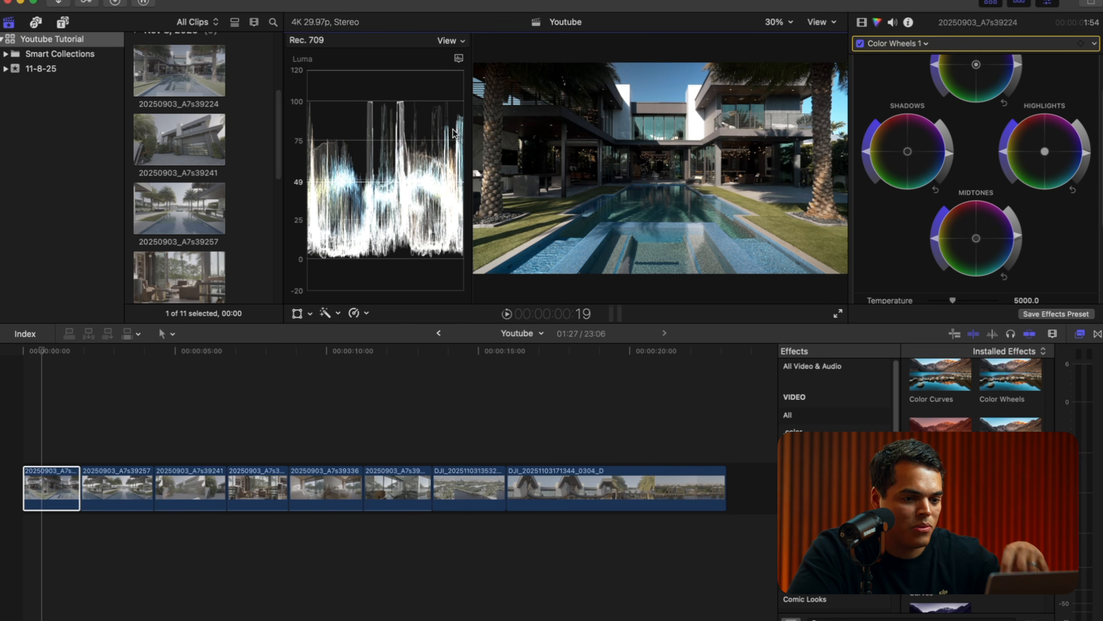
- Lower the highlights slightly, raise the midtones and slightly lower the shadows brightness in the first clip's Color Wheels correction
mouse_move(1087, 159)
left_mouse_down()
mouse_move(1087, 147)
mouse_move(1085, 162)
left_mouse_up()
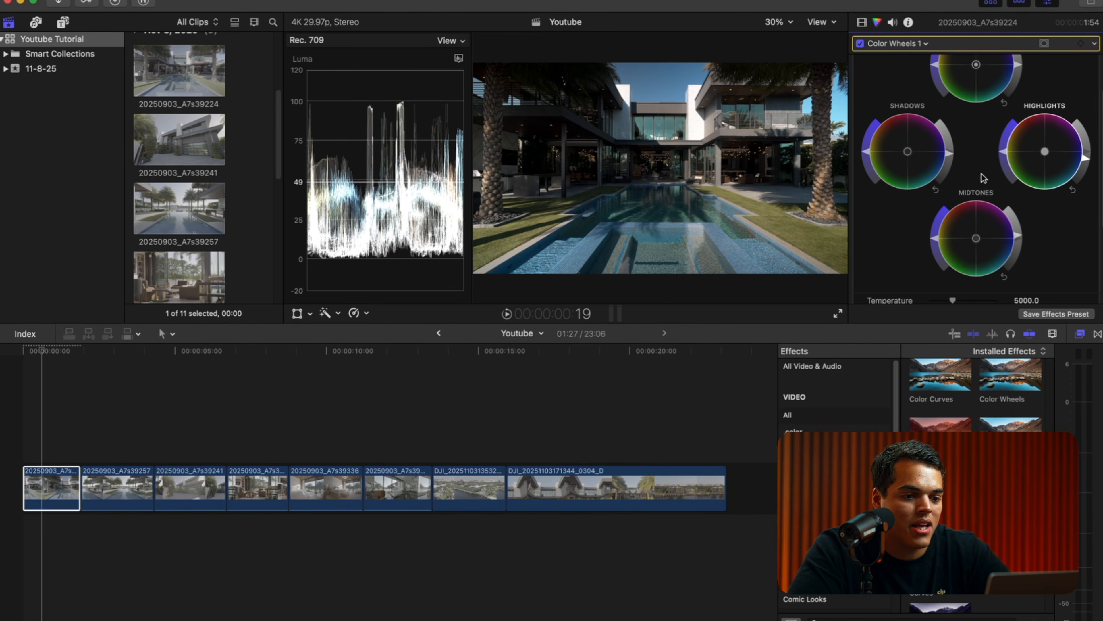
left_click_drag(1018, 238, 1017, 229)
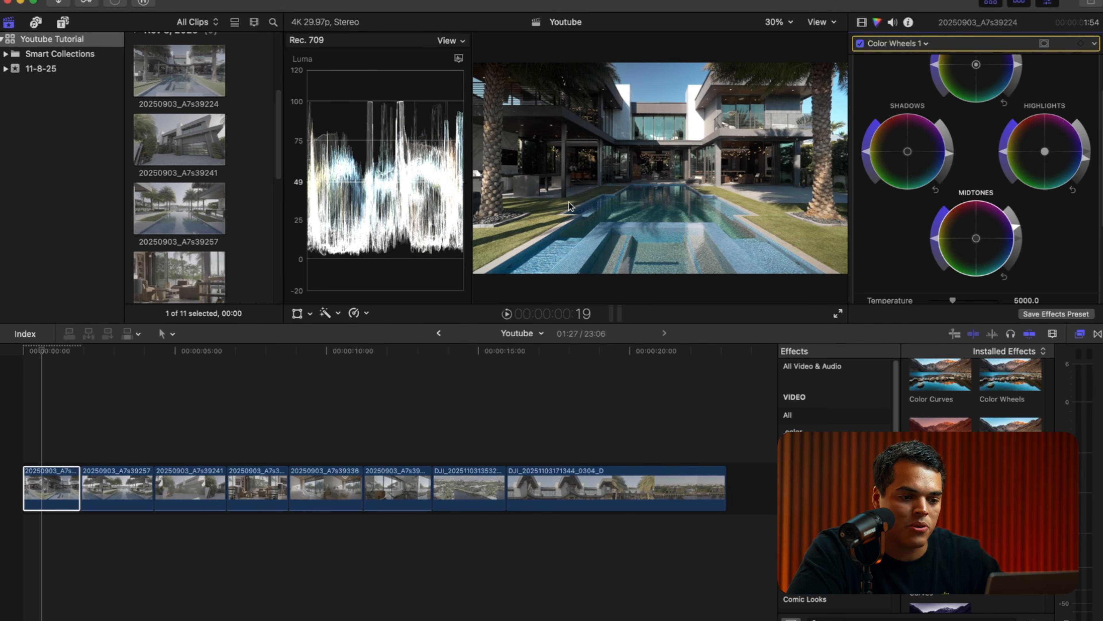
left_click_drag(1017, 231, 1016, 226)
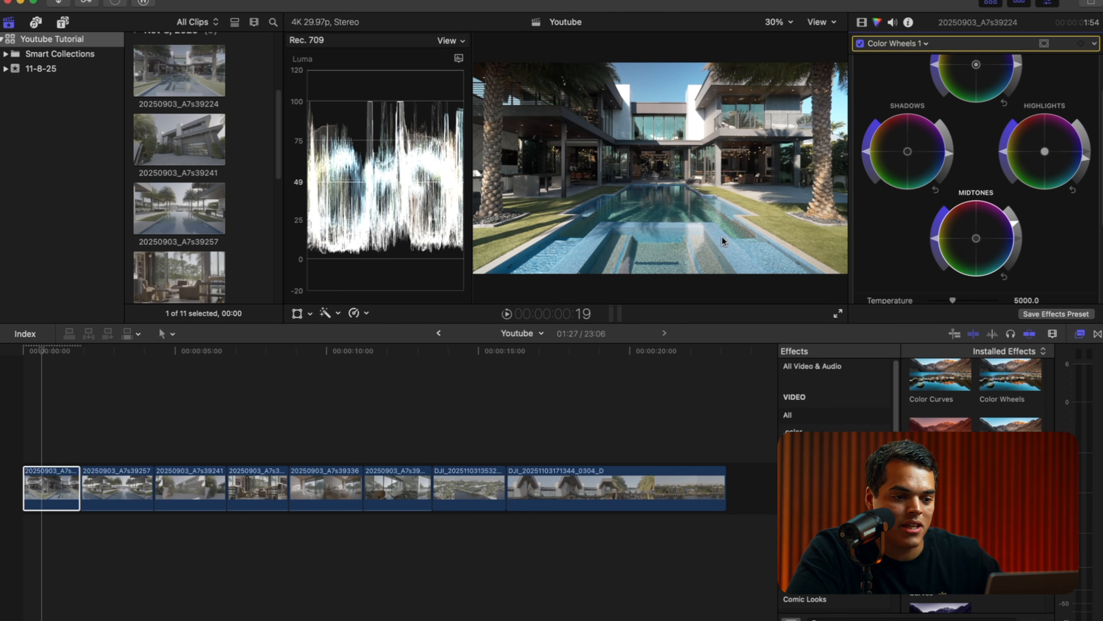
mouse_move(952, 159)
left_mouse_down()
mouse_move(949, 169)
mouse_move(953, 161)
left_mouse_up()
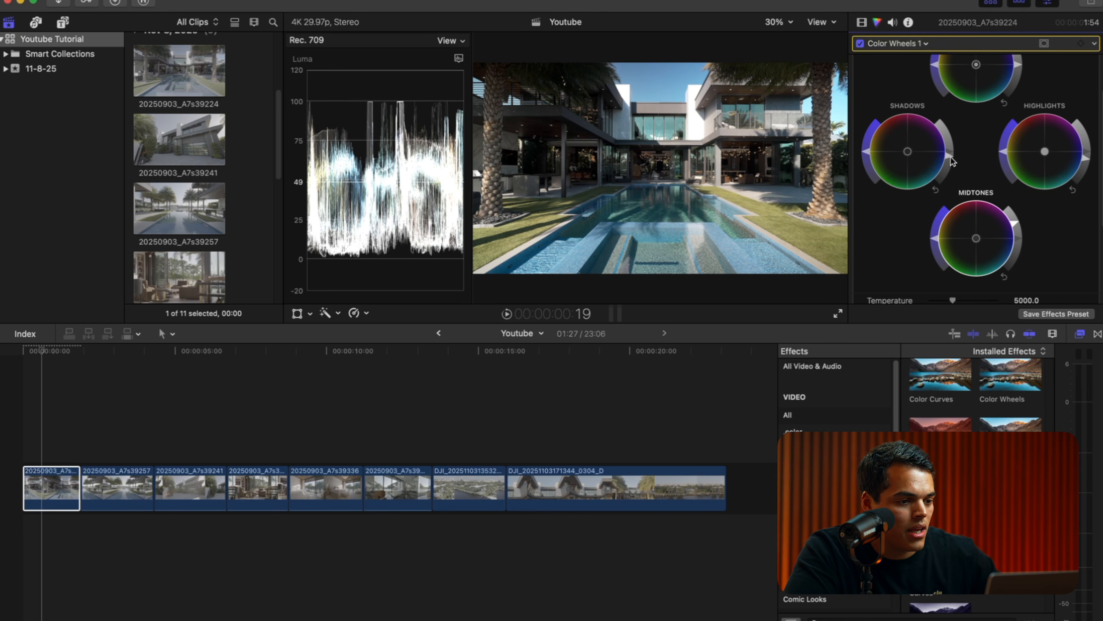
- Paste the graded first clip's Color Wheels, both Custom LUT effects, volume and retiming onto clip 20250903_A7s39257 with Stretch to Fit keyframe timing
left_click(59, 467)
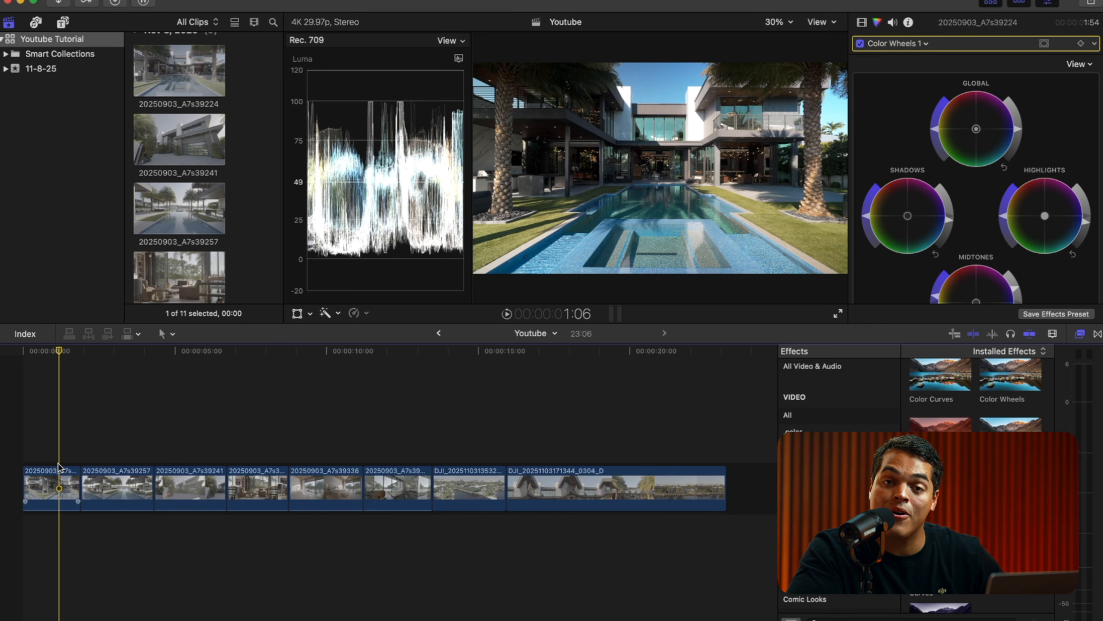
left_click(64, 485)
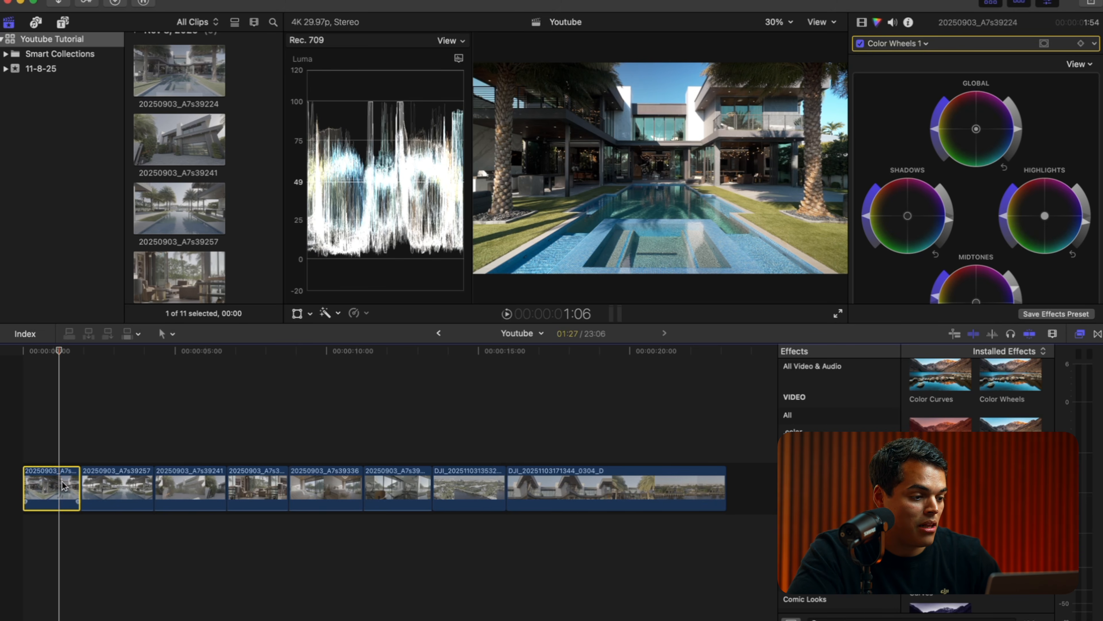
left_click(118, 486)
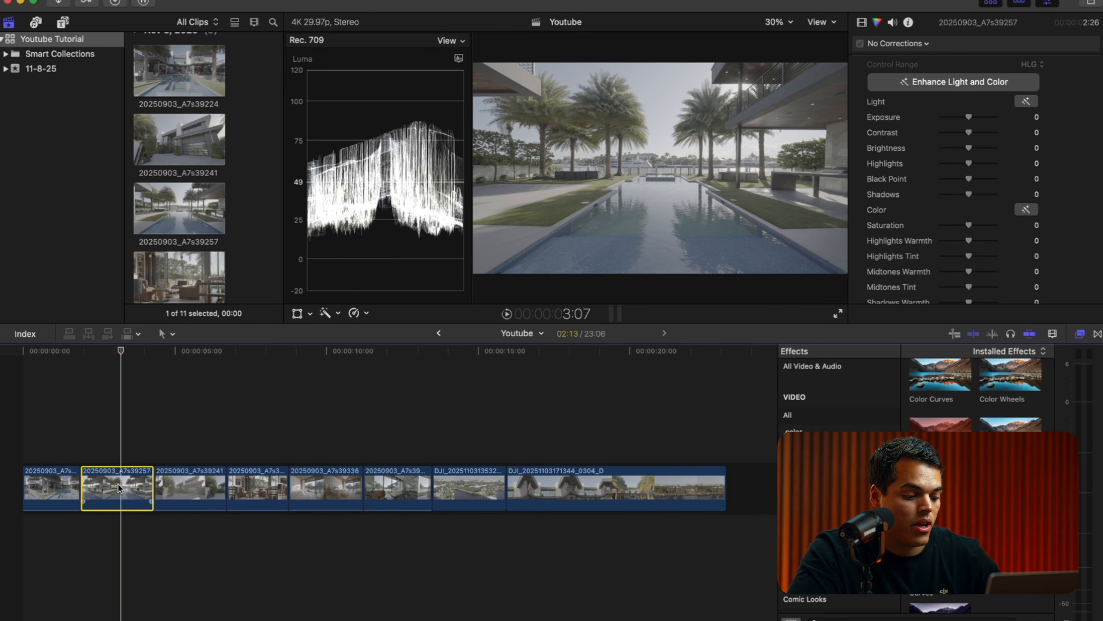
key("super+shift+v")
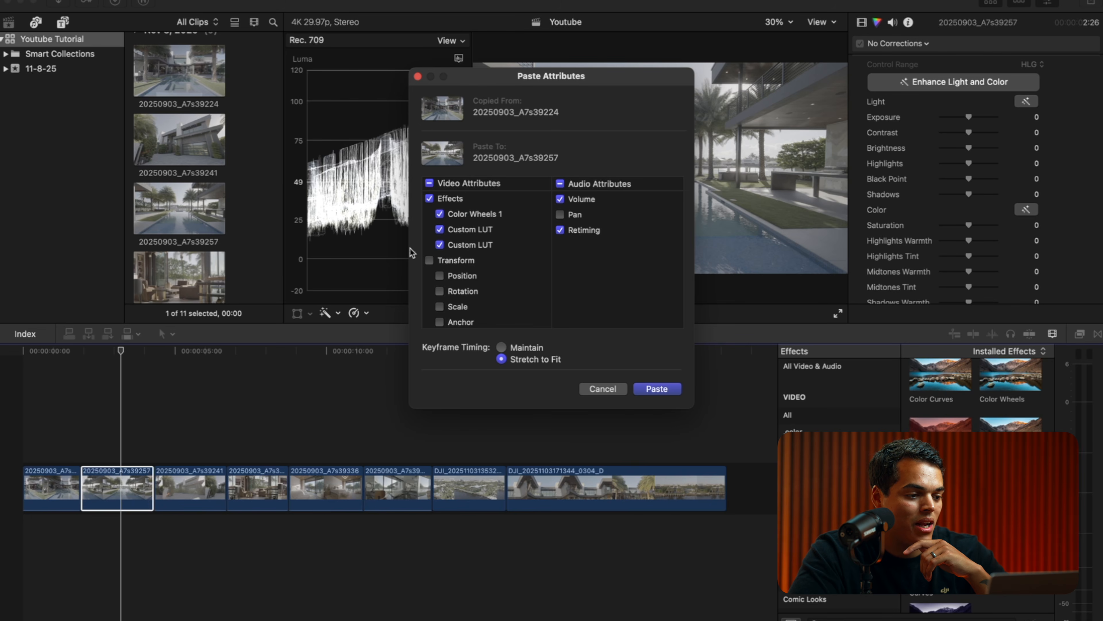
left_click(664, 391)
left_click(100, 390)
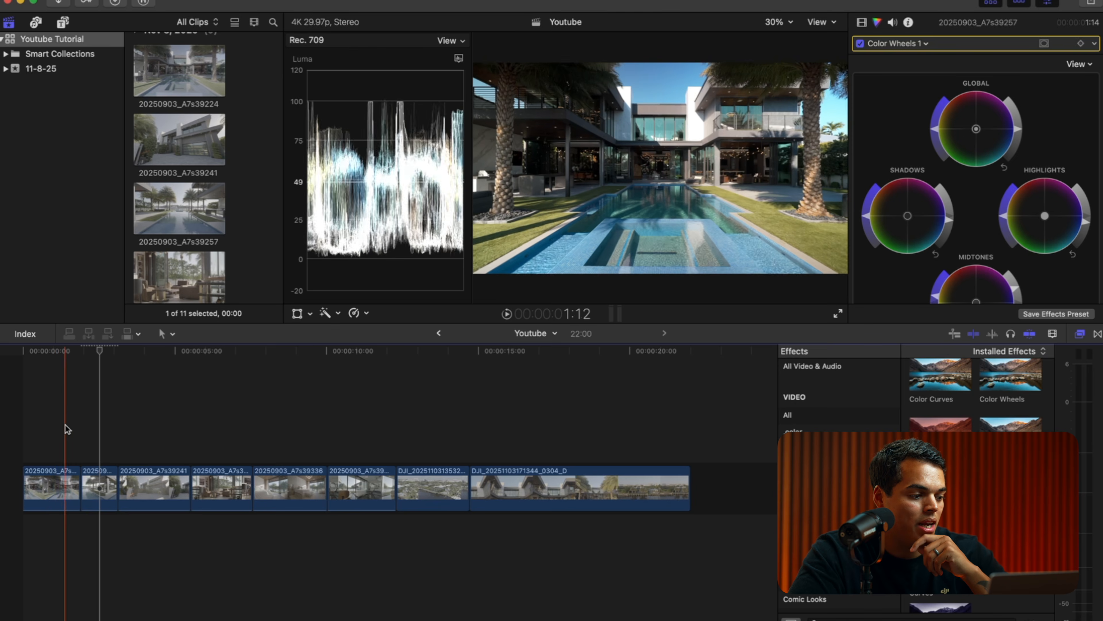
- Lower the highlights brightness slightly in the Color Wheels correction of clip 20250903_A7s39257
left_click(104, 485)
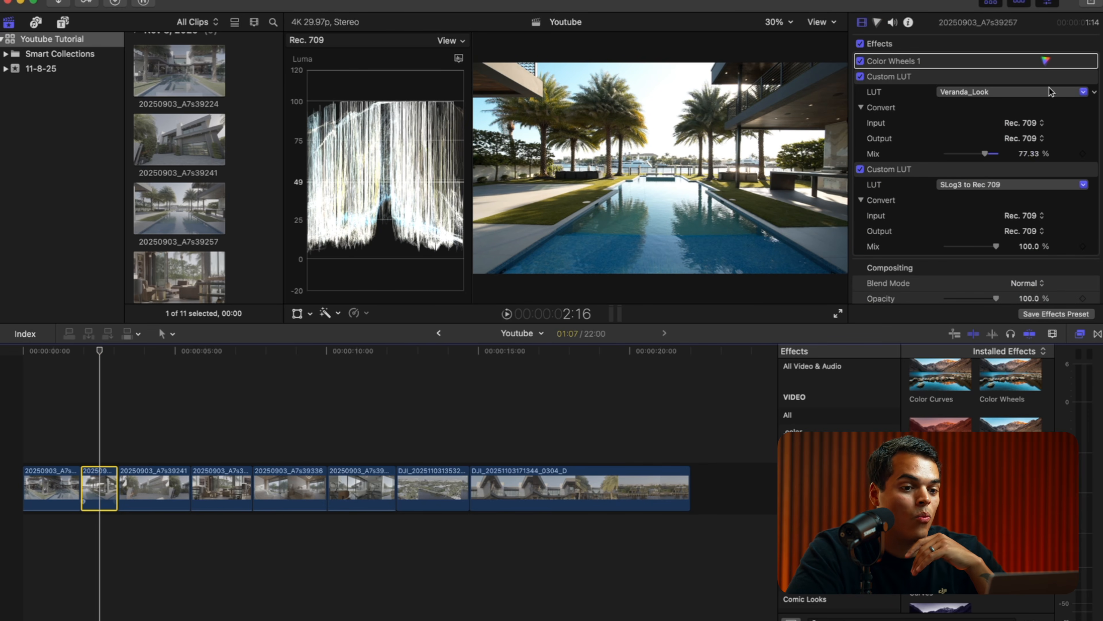
left_click(1046, 61)
left_click_drag(1087, 224, 1086, 226)
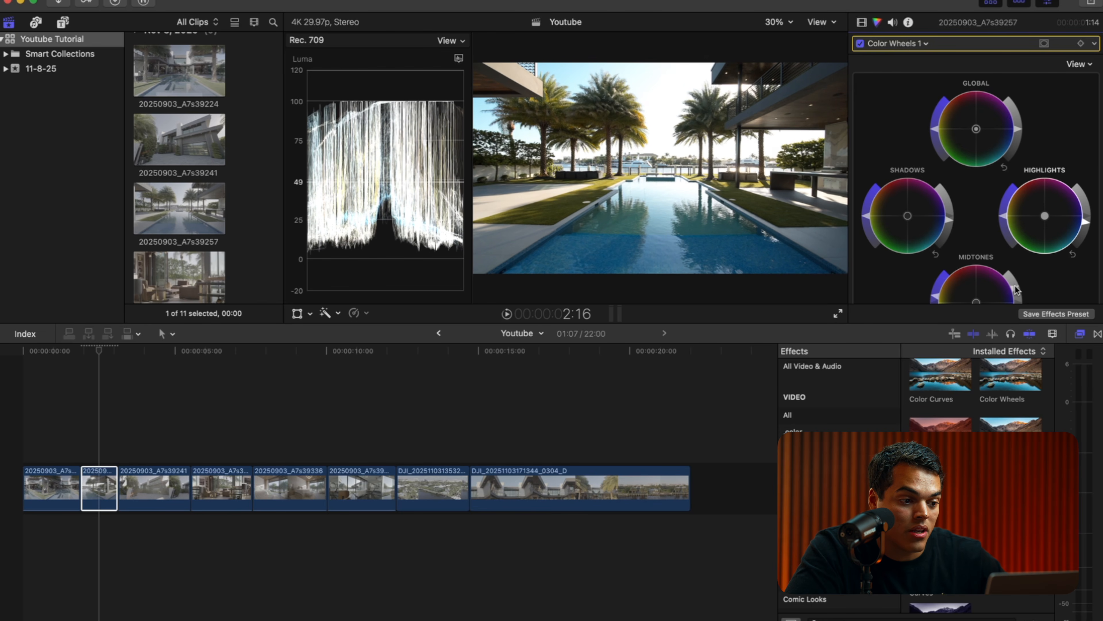
scroll(1016, 288, "down", 2)
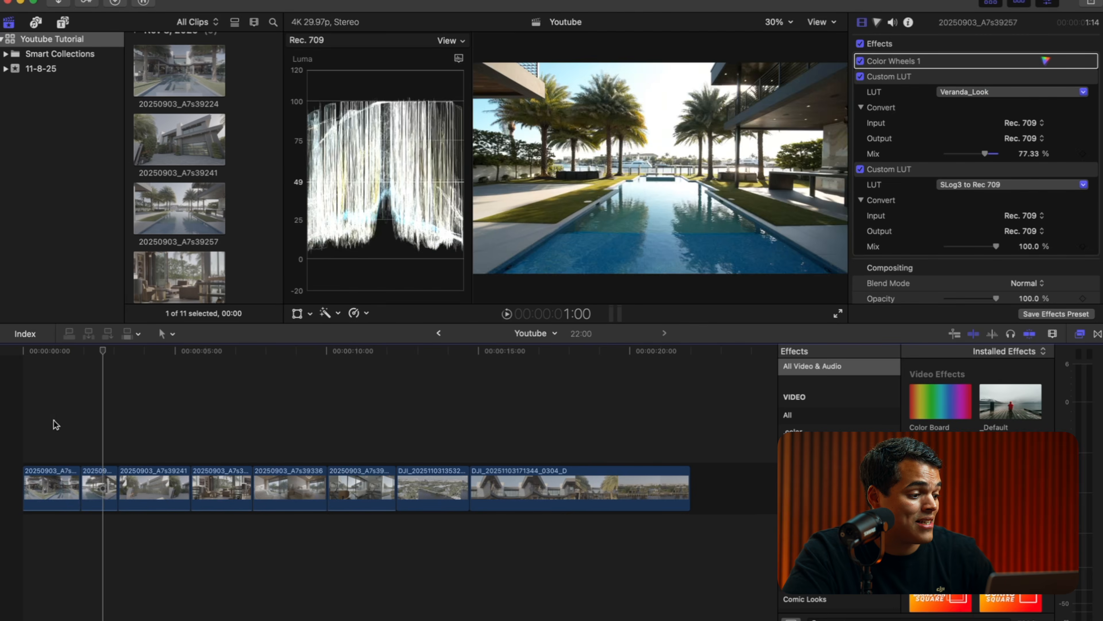
- Start an effects preset from the first clip's Color Wheels and two Custom LUT effects, and name it backyard
left_click(52, 478)
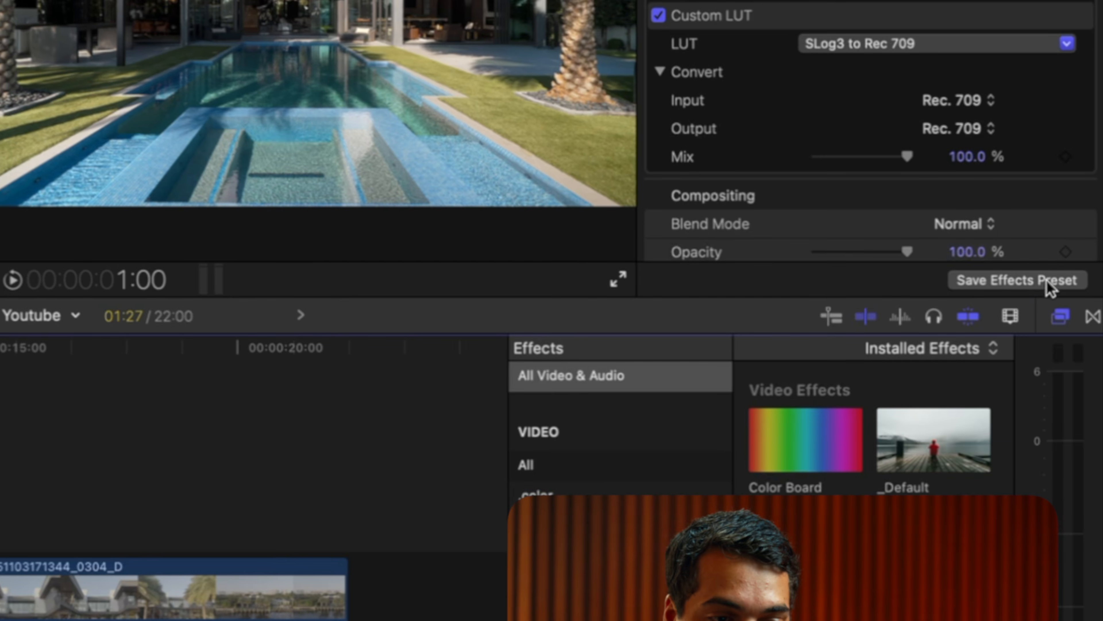
left_click(1058, 312)
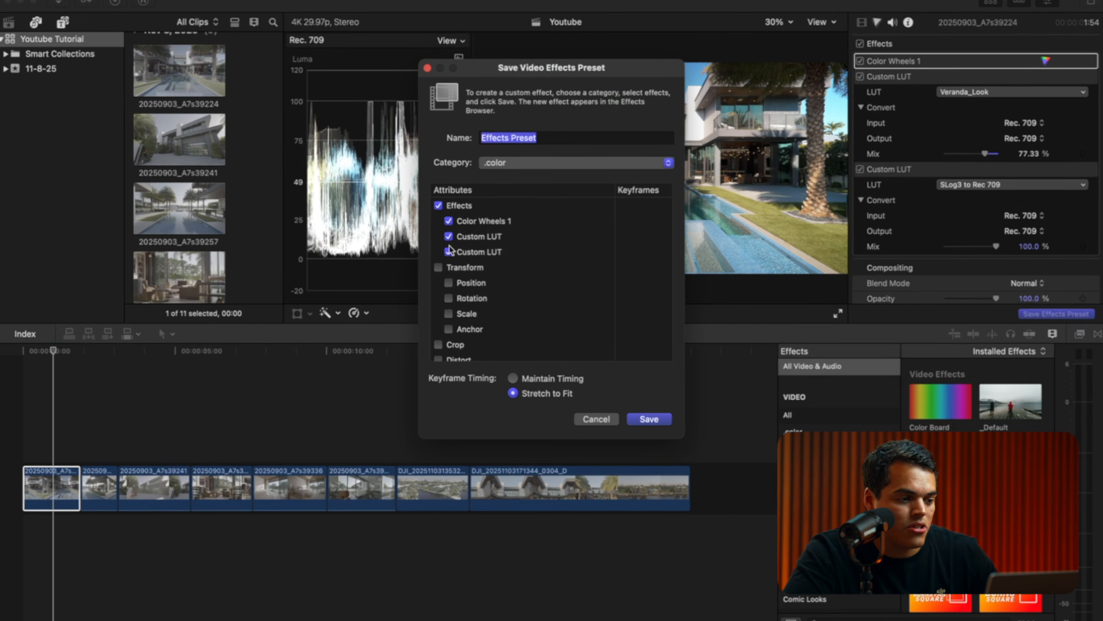
left_click(565, 132)
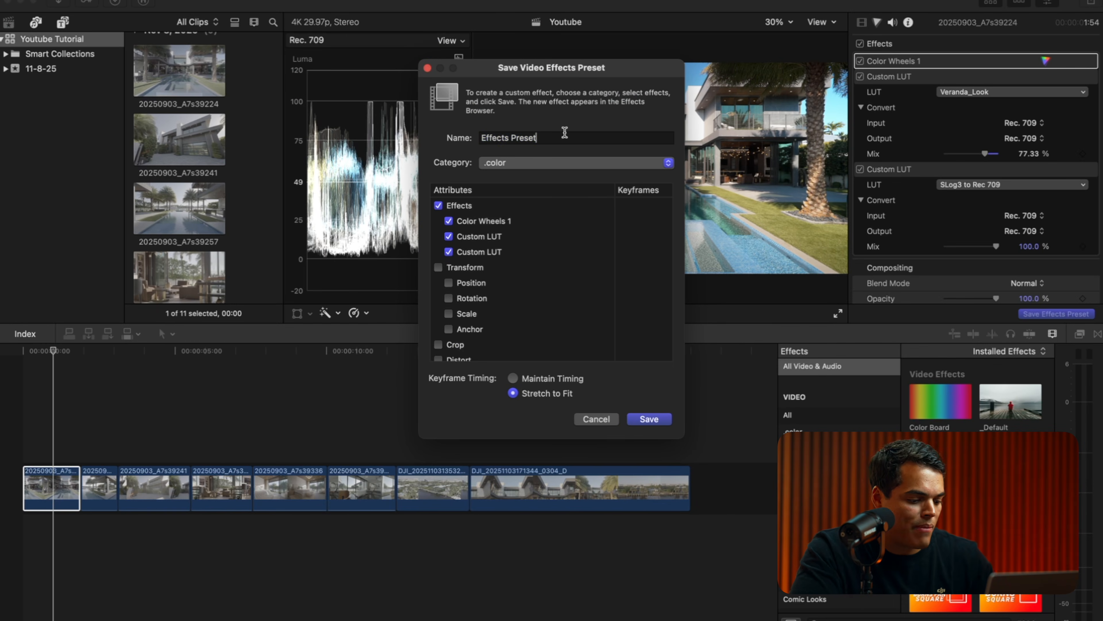
type("backyard")
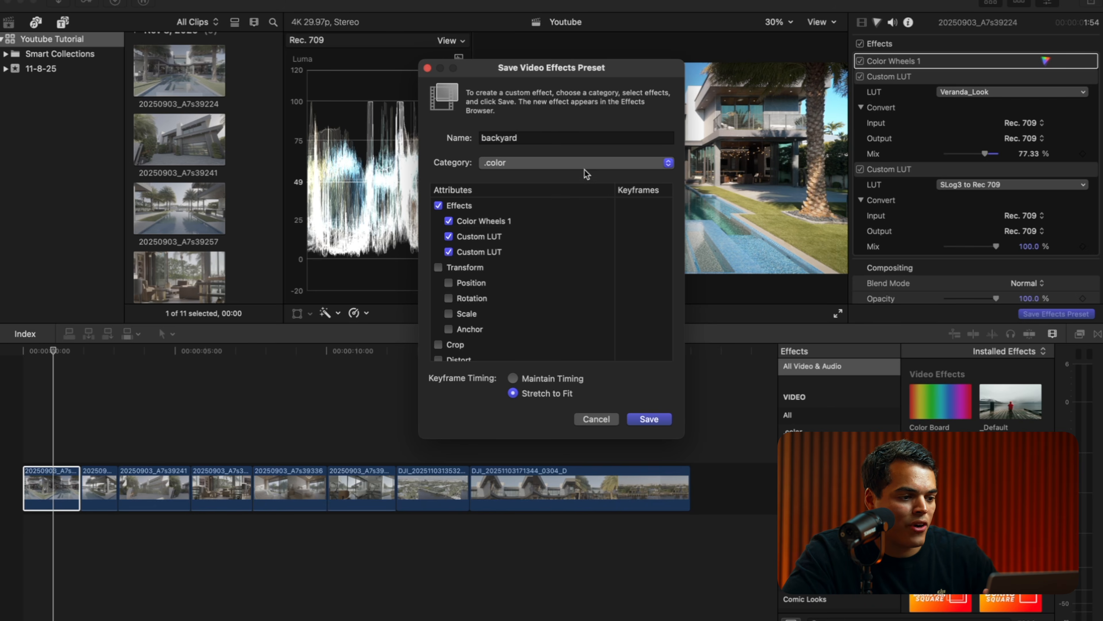
- Try creating a new category for the effects preset, then cancel both the category and the preset
left_click(584, 170)
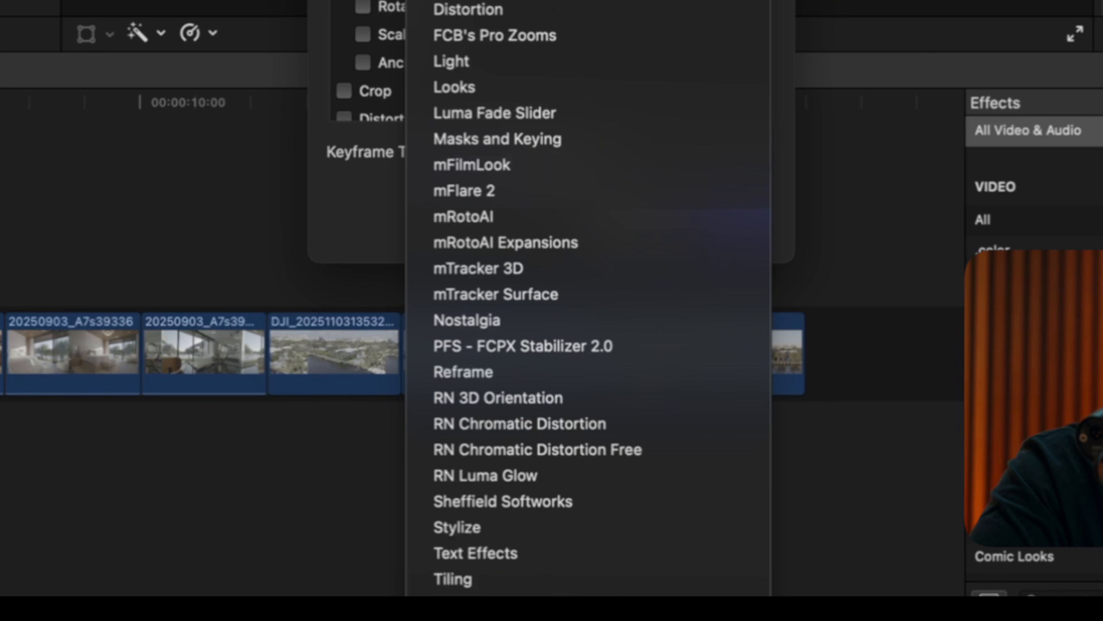
left_click(499, 605)
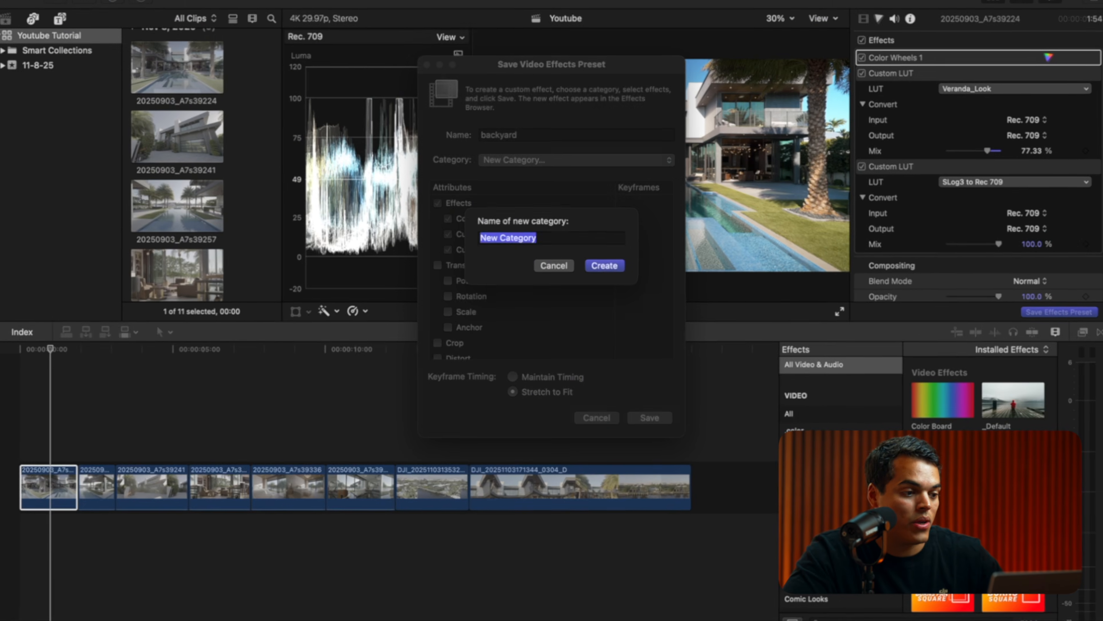
type("c")
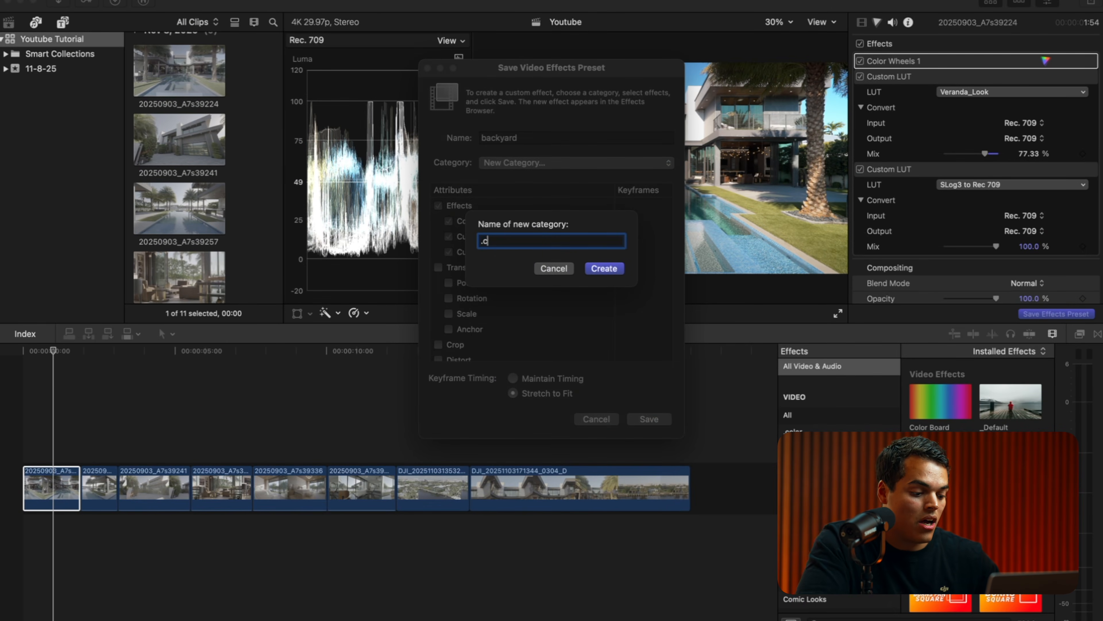
key("BackSpace")
key("BackSpace")
key("BackSpace")
key("BackSpace")
key("BackSpace")
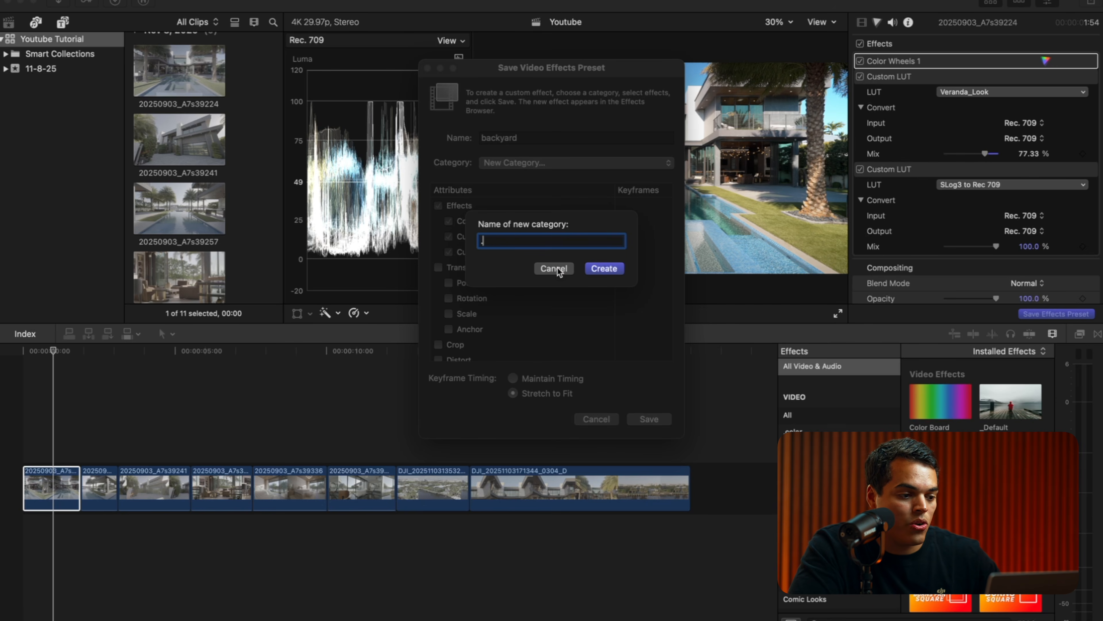
left_click(555, 268)
left_click(597, 419)
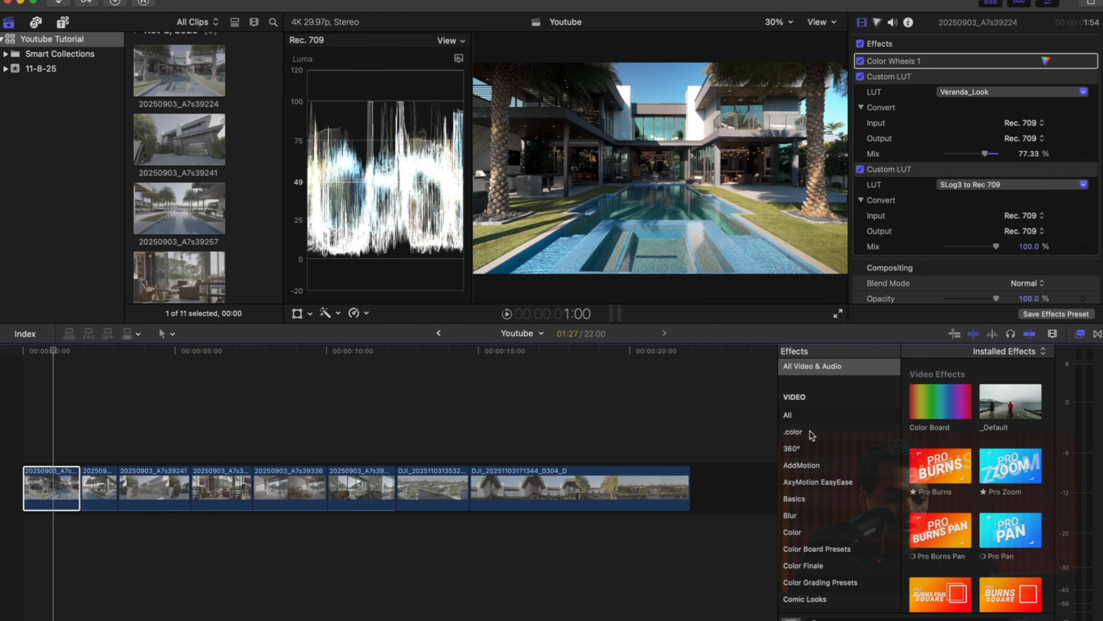
- Apply the Colors preset from the .color effects category to clip 20250903_A7s39241 and show that clip in the viewer
left_click(802, 435)
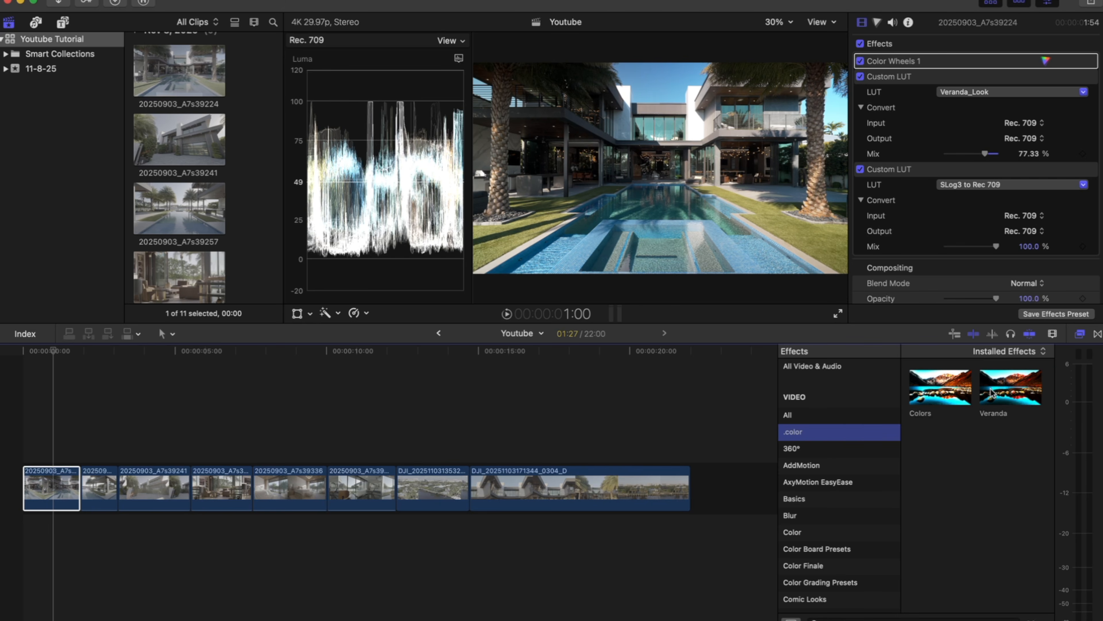
left_click(43, 455)
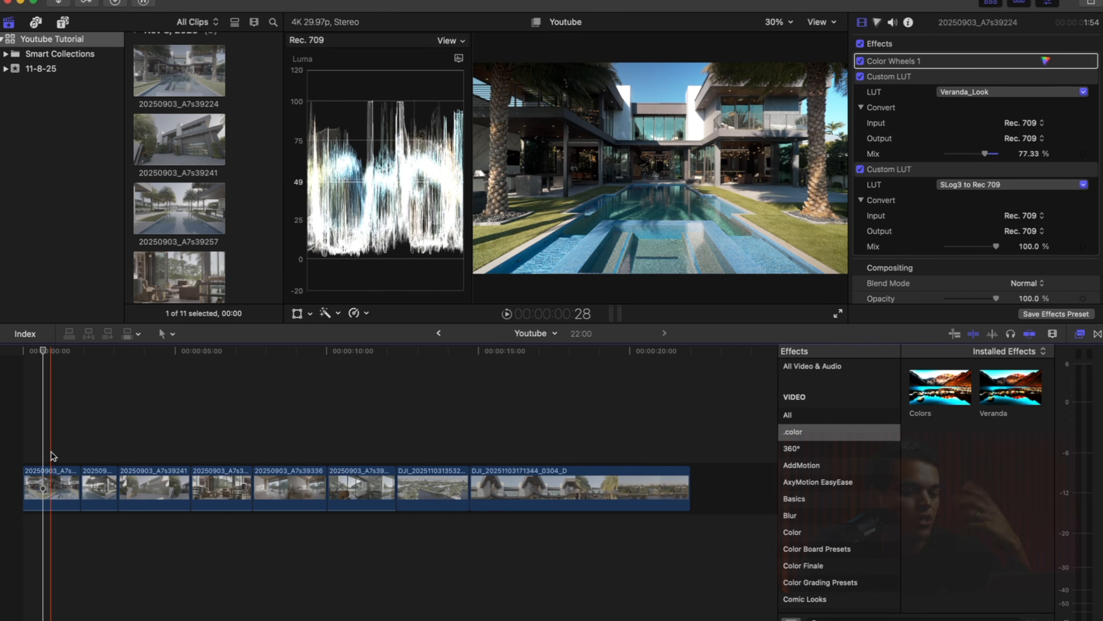
left_click(156, 468)
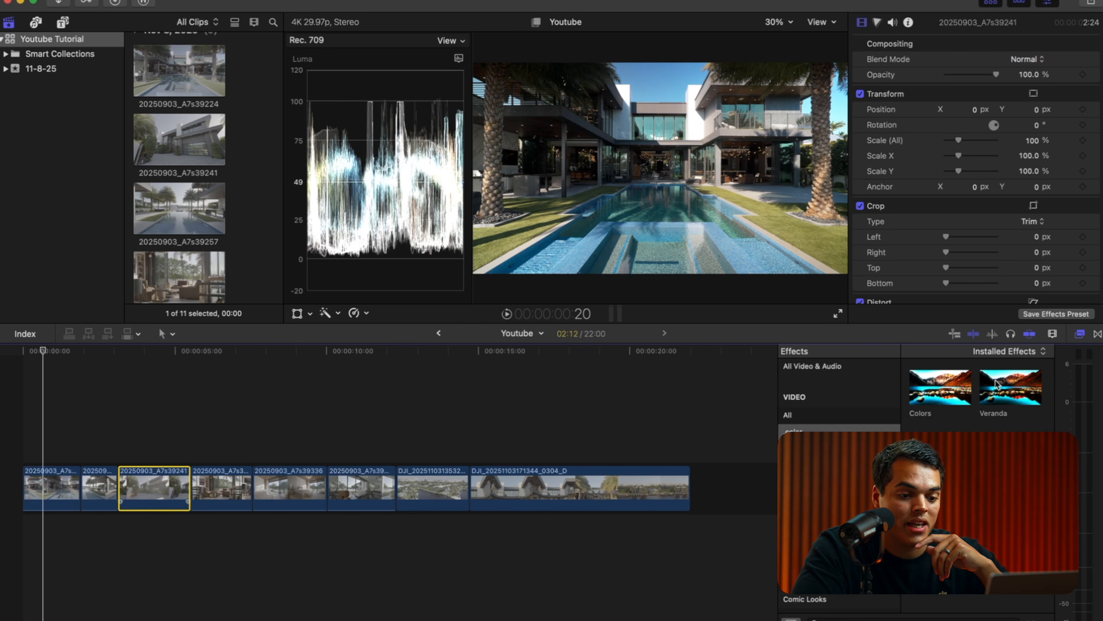
left_click_drag(941, 387, 164, 480)
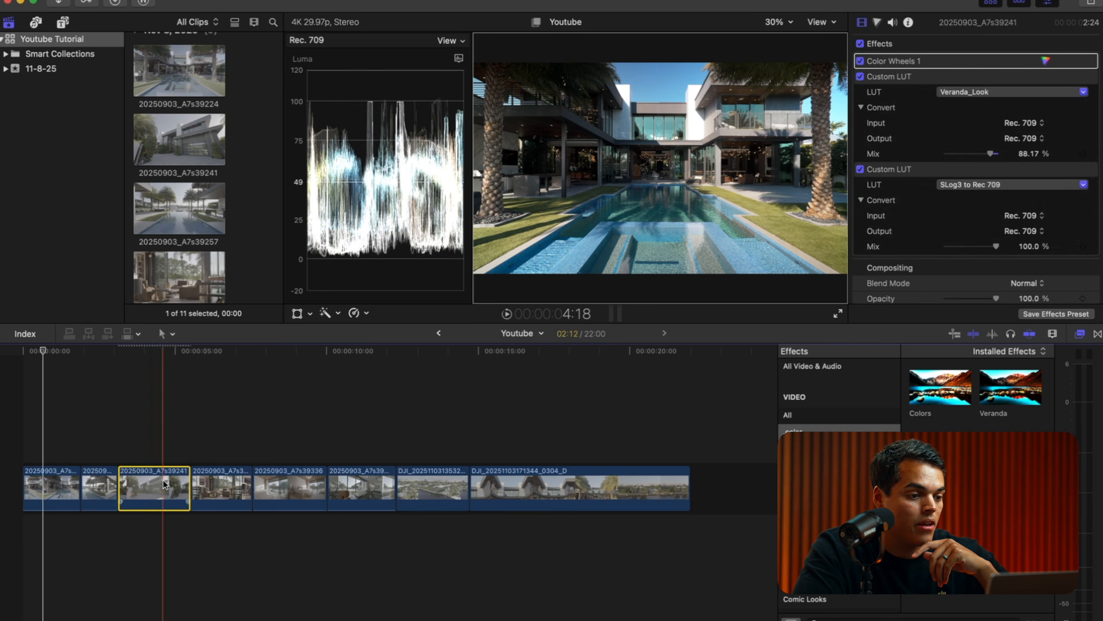
left_click(168, 441)
left_click(168, 483)
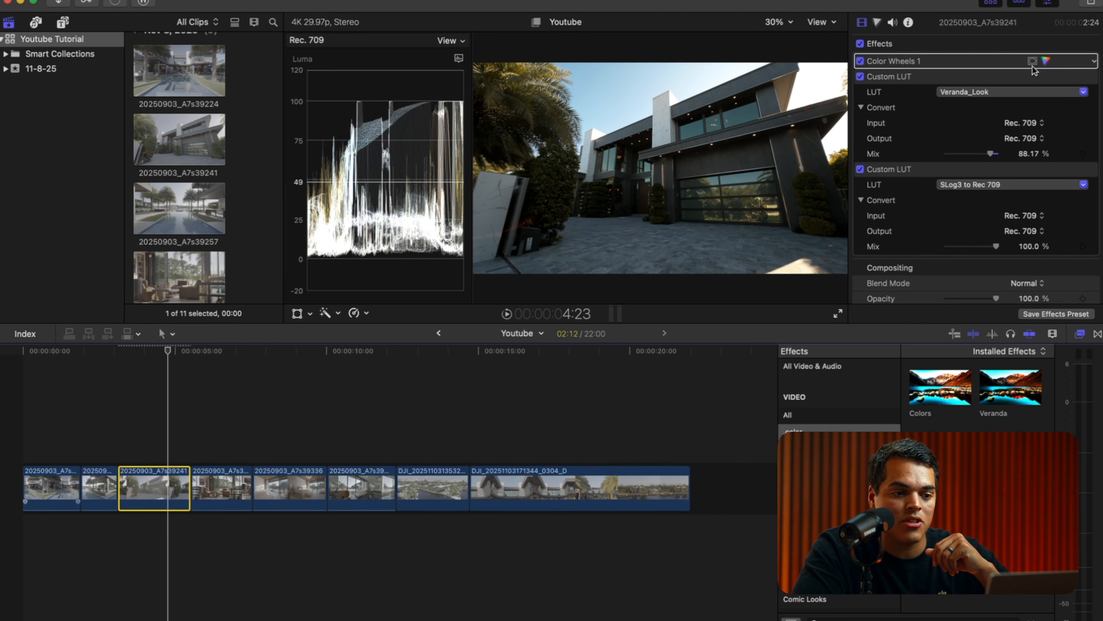
- Lower the highlights brightness and raise the midtones brightness in the Color Wheels correction of clip 20250903_A7s39241
left_click(1046, 62)
left_click_drag(1085, 213, 1085, 232)
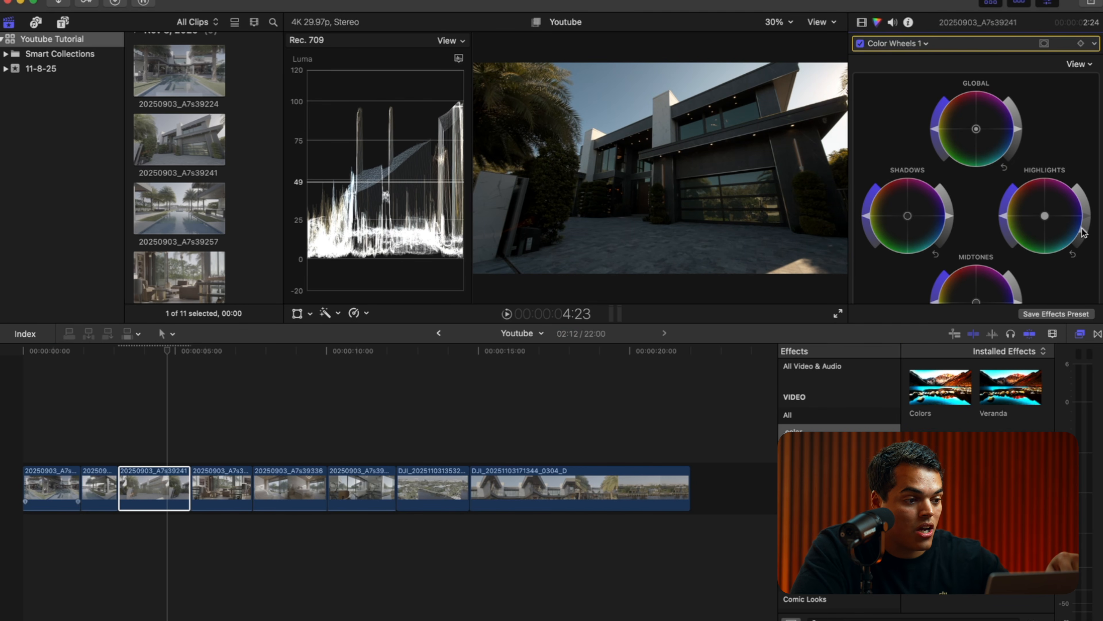
scroll(1022, 237, "down", 3)
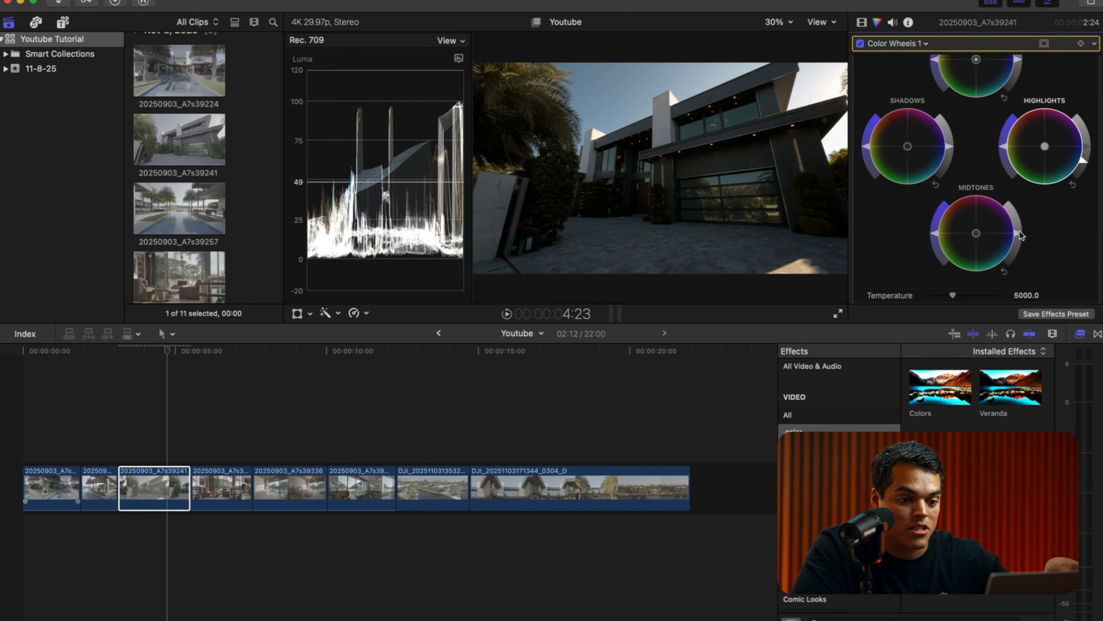
left_click_drag(1022, 237, 1022, 217)
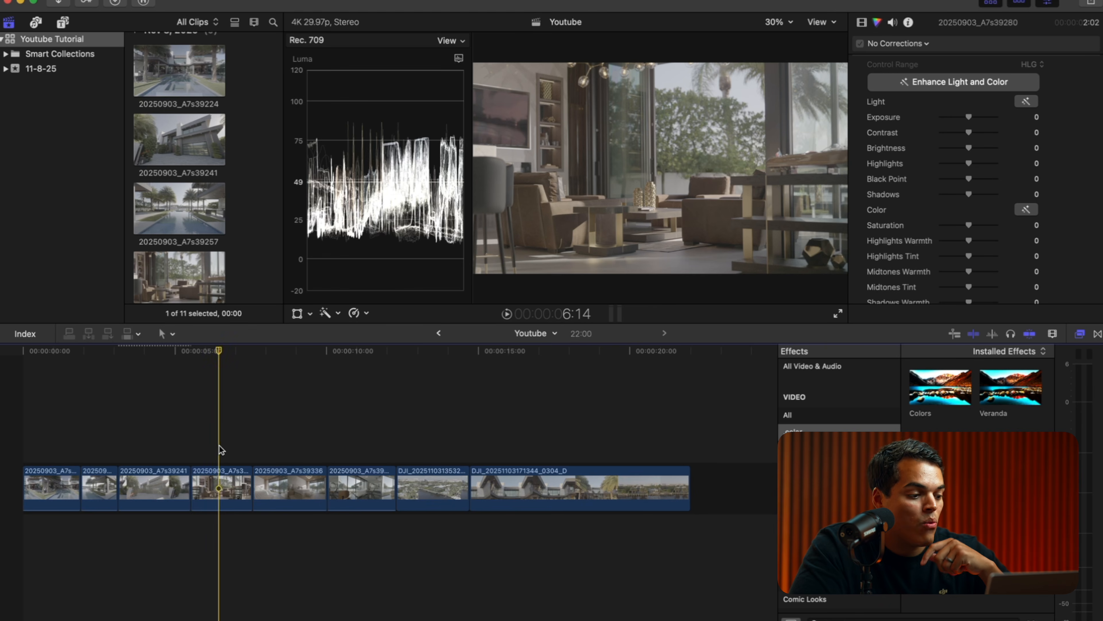
- Set the first Custom LUT effect of clip 20250903_A7s39280 to StillSpace_Look from the Look Luts folder
left_click(215, 476)
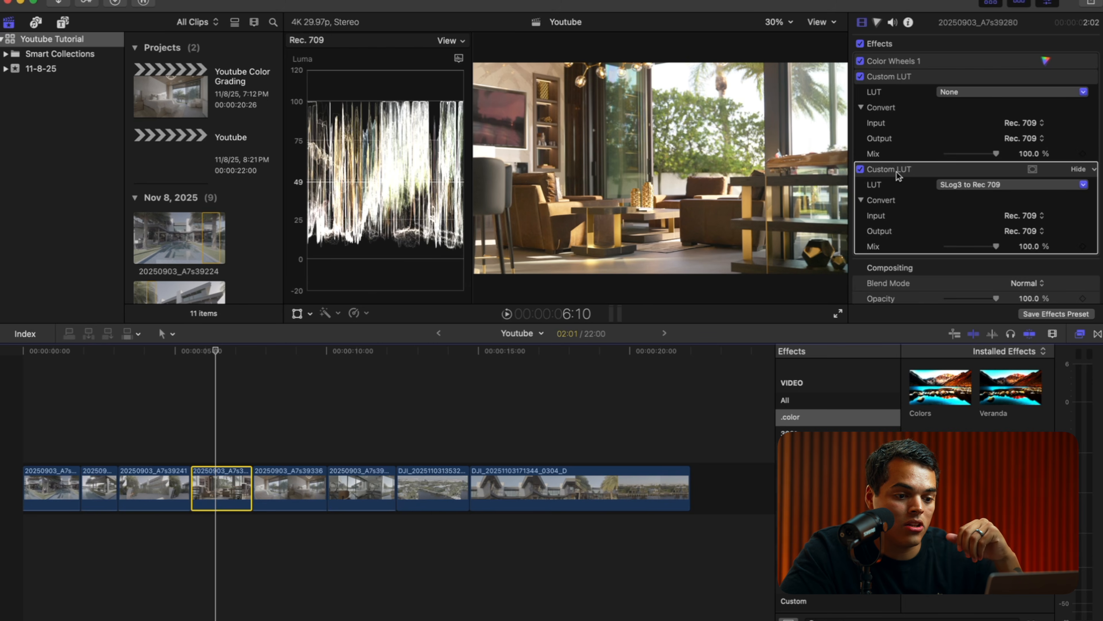
left_click(975, 95)
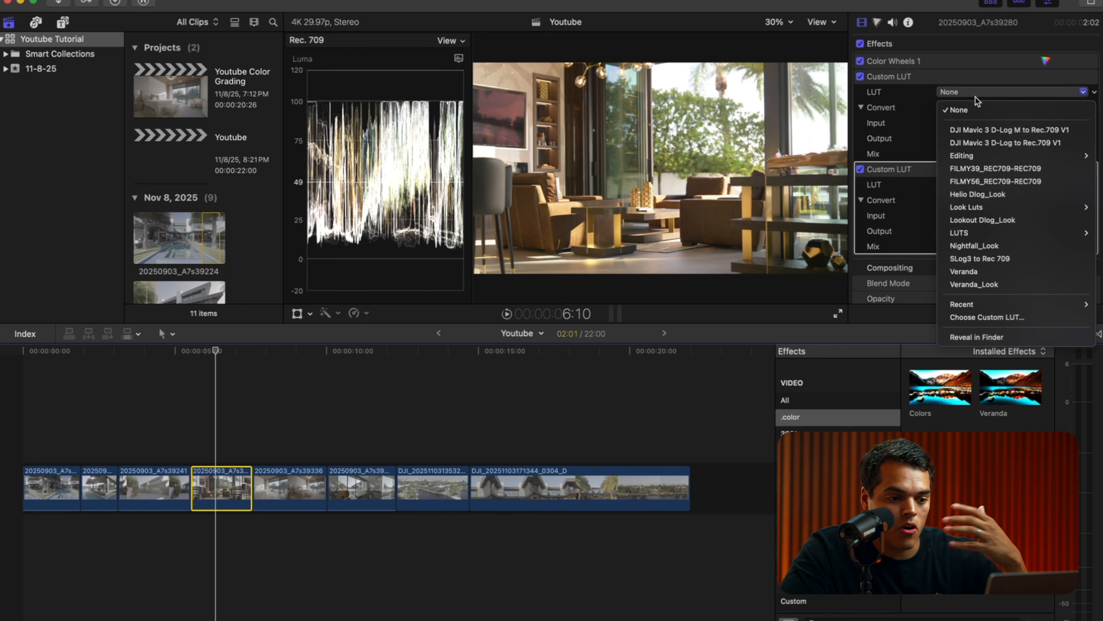
mouse_move(988, 210)
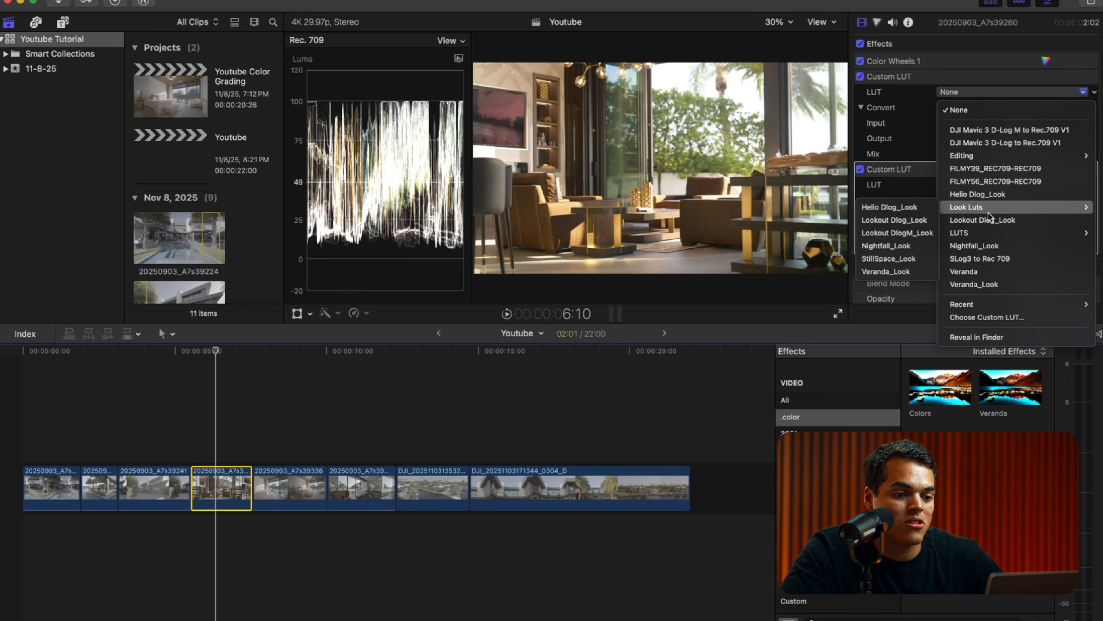
left_click(891, 257)
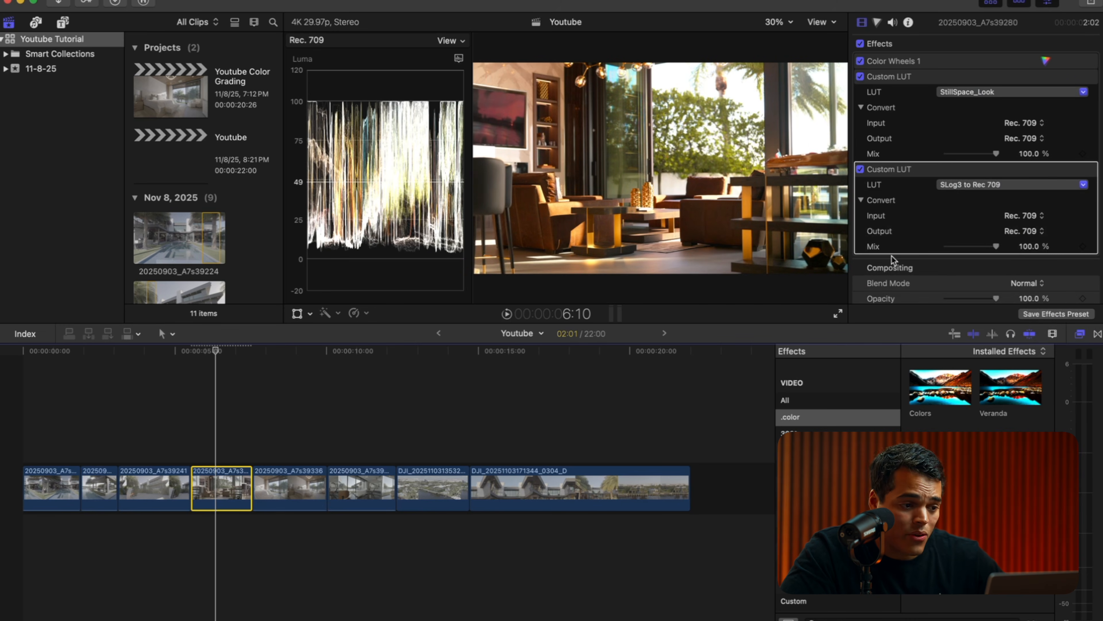
- Lower the highlights brightness in the Color Wheels of clip 20250903_A7s39280 and play the clip to review the grade
left_click(216, 419)
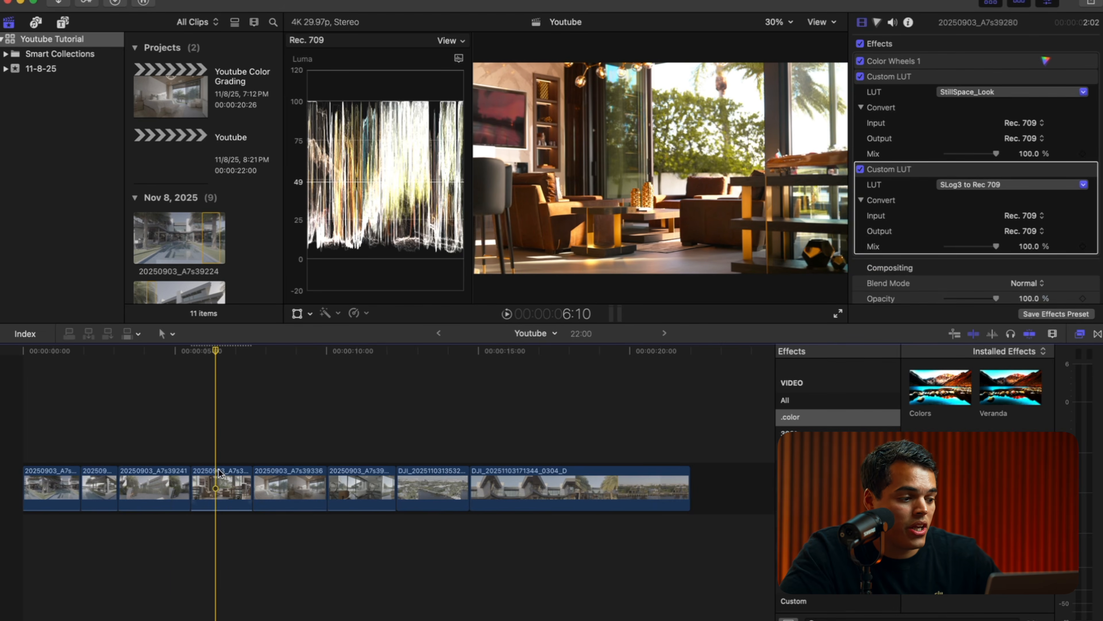
left_click(219, 484)
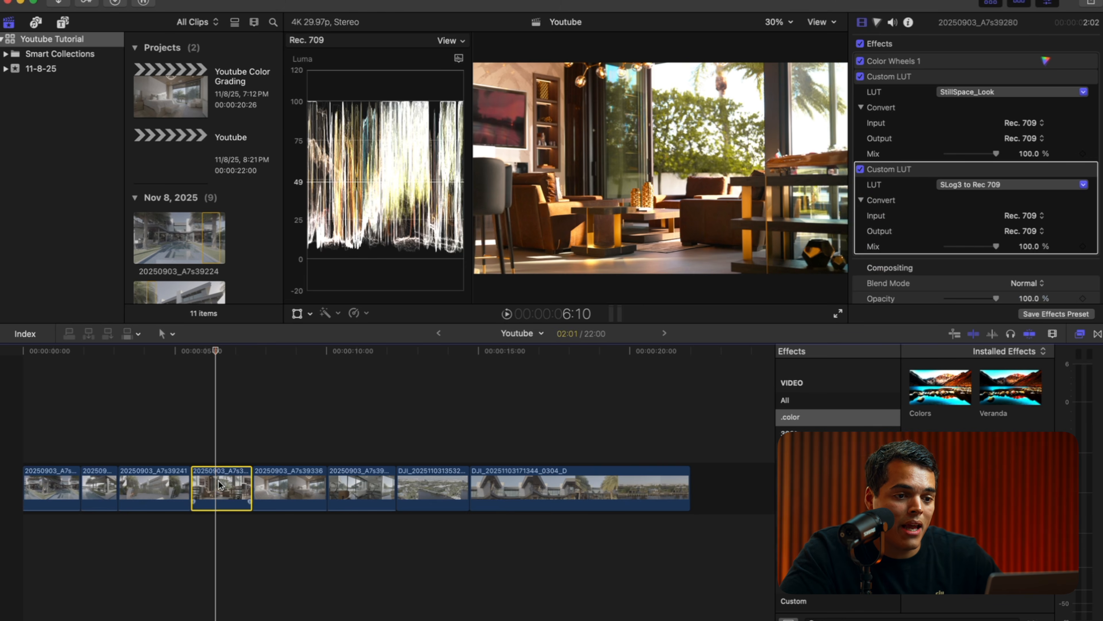
left_click(1045, 61)
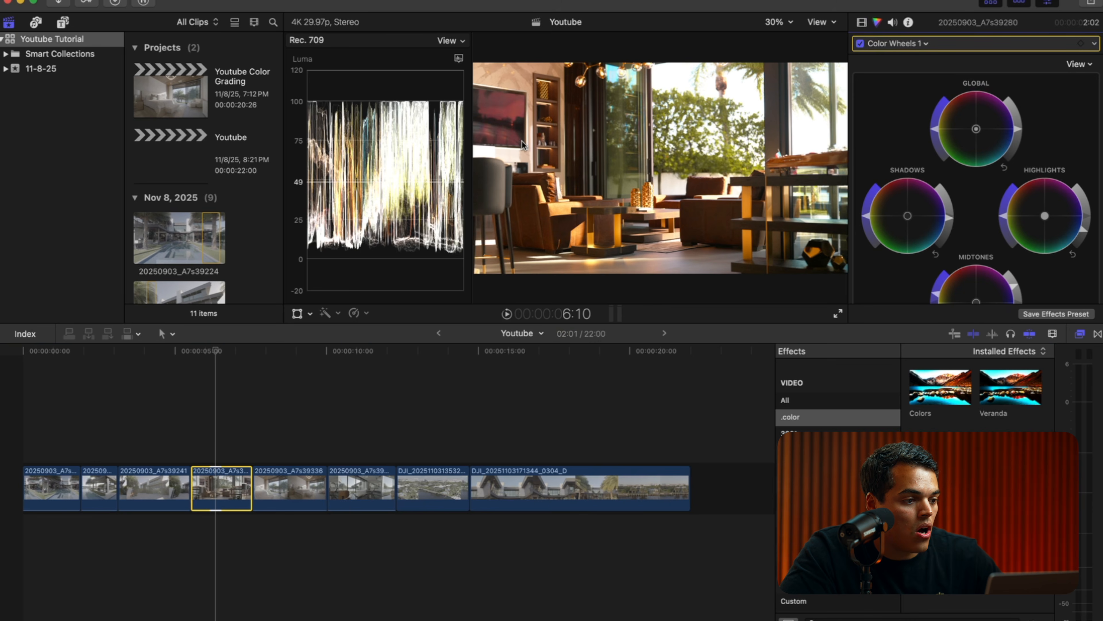
left_click_drag(1086, 234, 1082, 251)
left_click(205, 441)
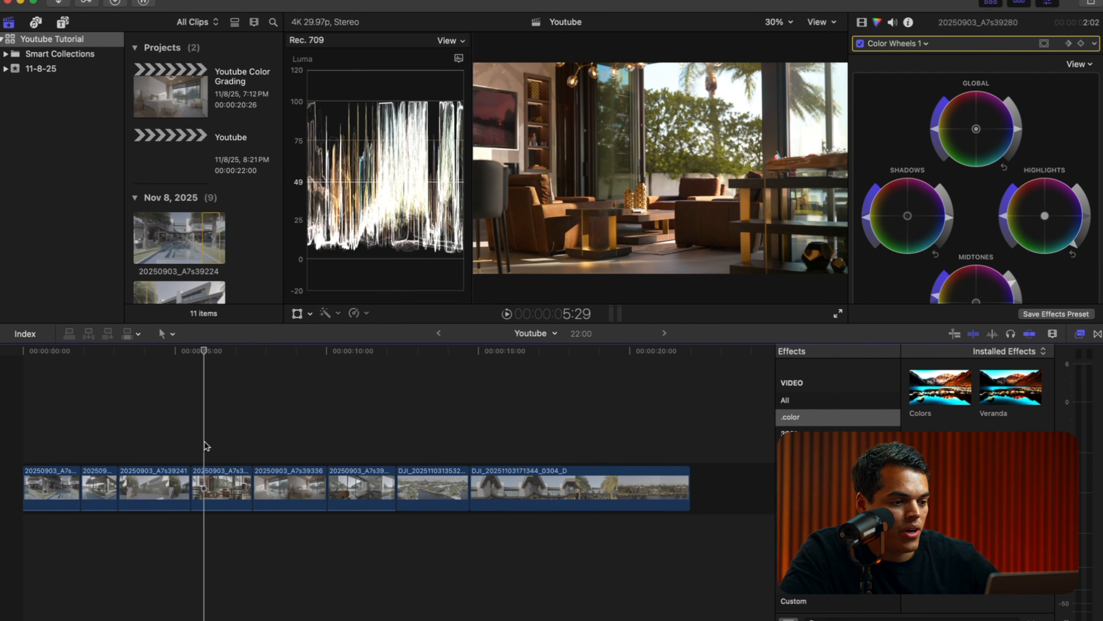
key("space")
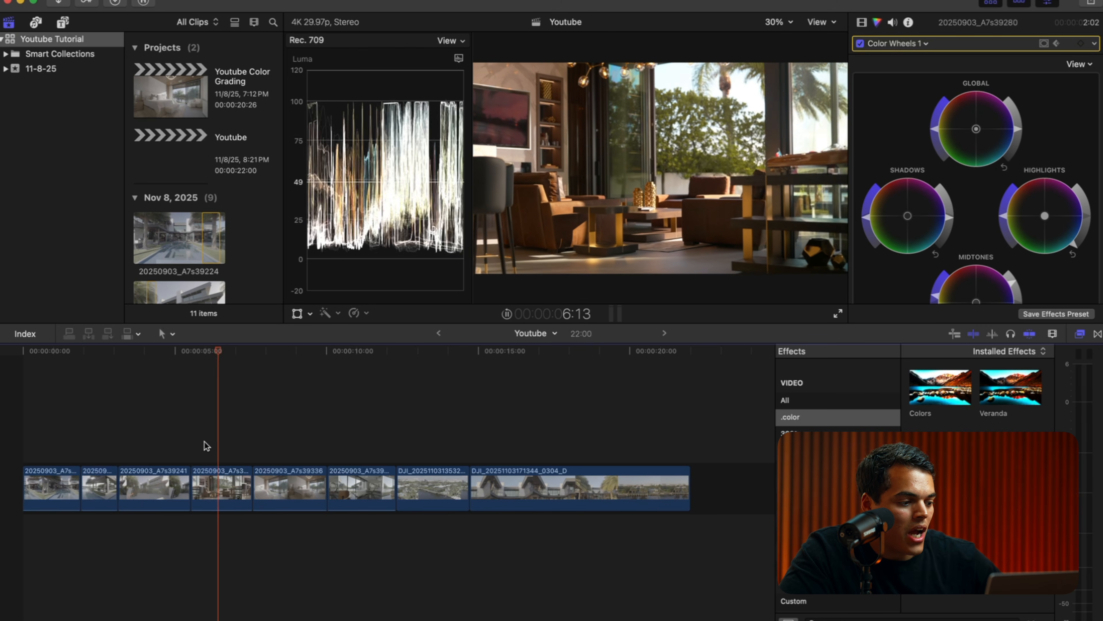
left_click(204, 445)
- Try shifting the midtones color in the Color Wheels of clip 20250903_A7s39280
left_click(205, 487)
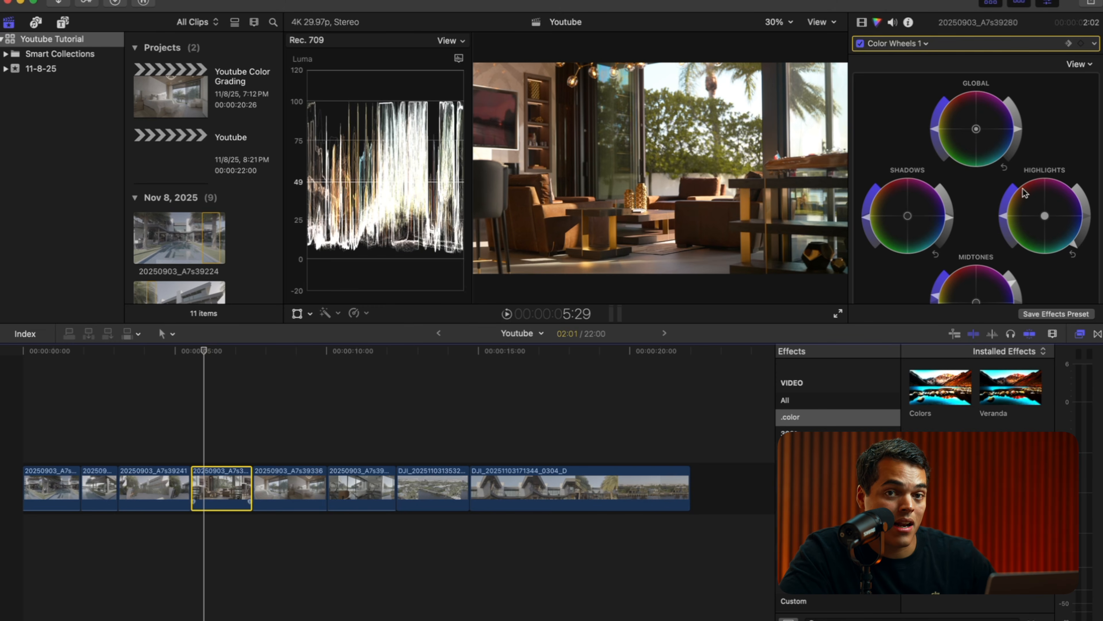
scroll(954, 201, "down", 2)
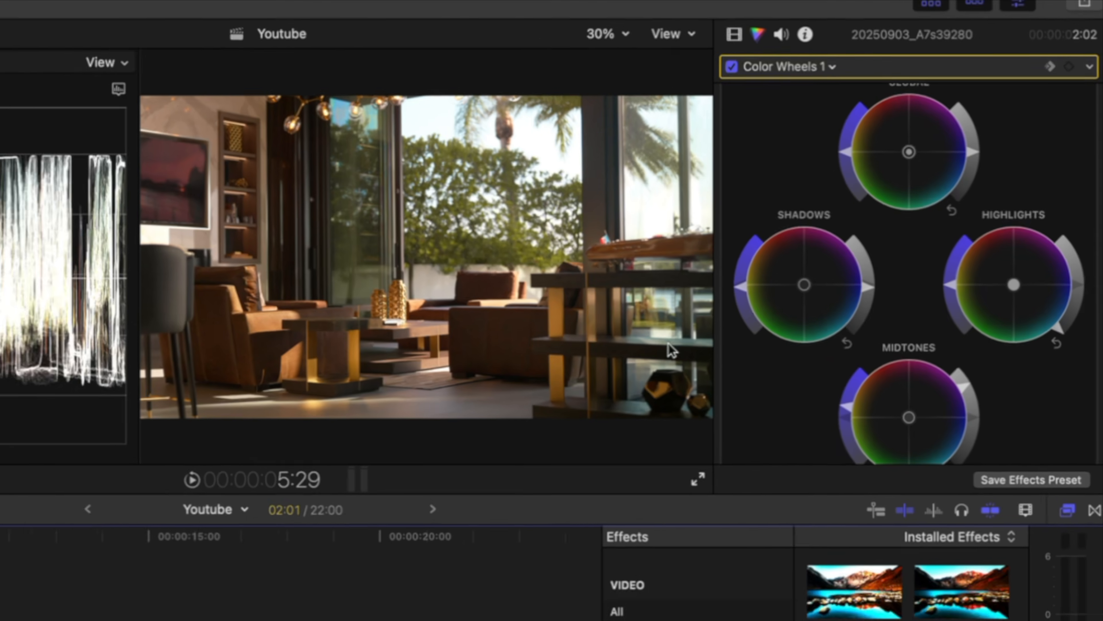
scroll(1036, 229, "down", 3)
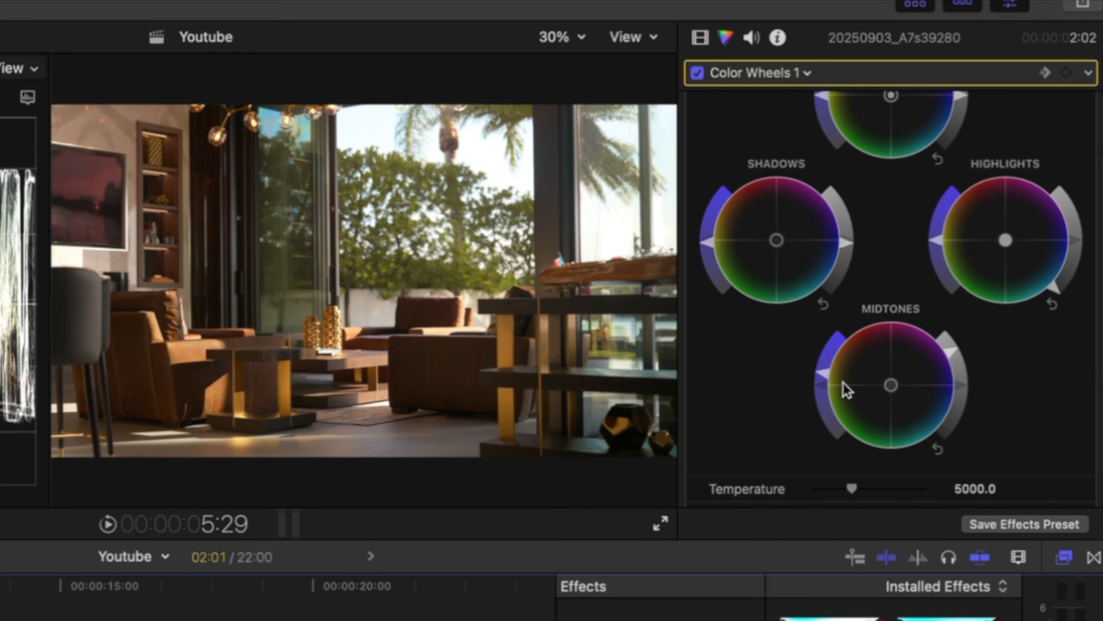
left_click(889, 391)
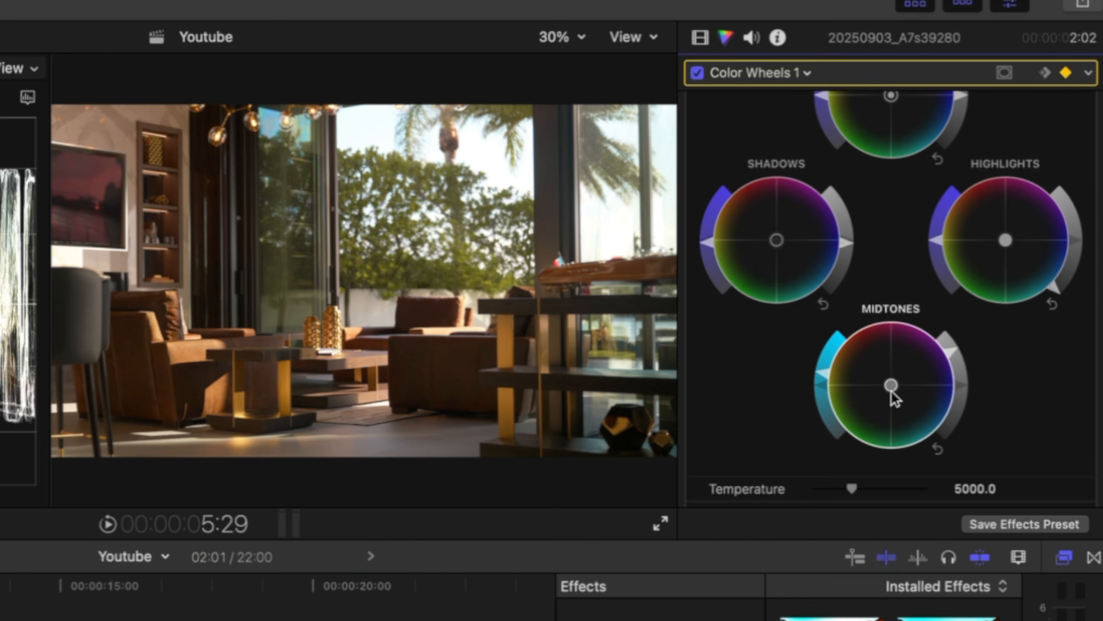
mouse_move(890, 396)
left_mouse_down()
mouse_move(913, 421)
mouse_move(908, 408)
left_mouse_up()
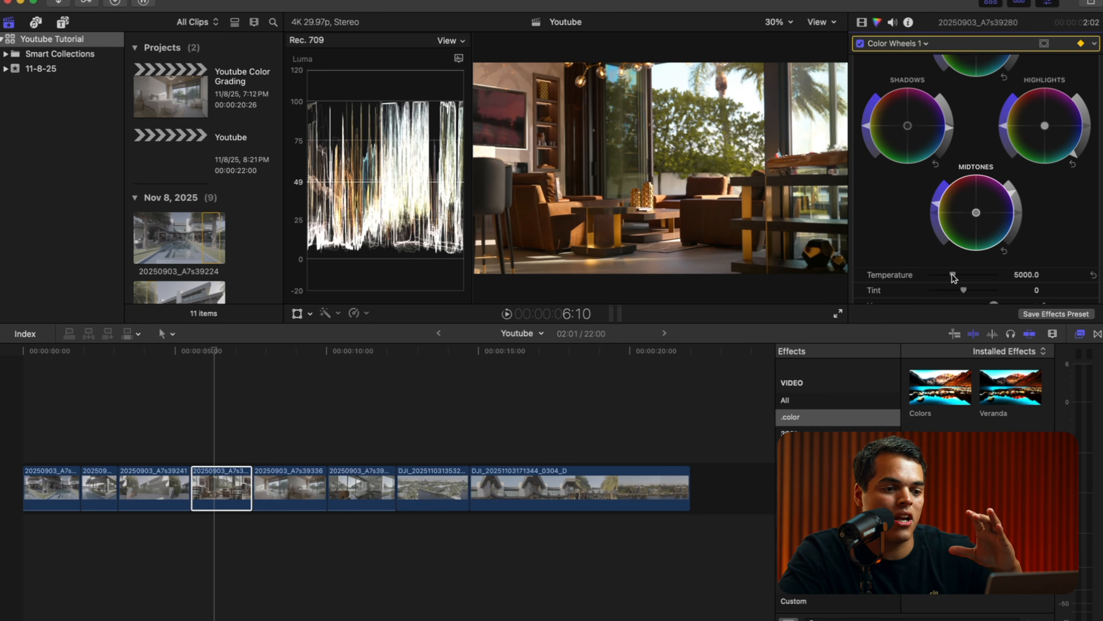
scroll(977, 226, "up", 2)
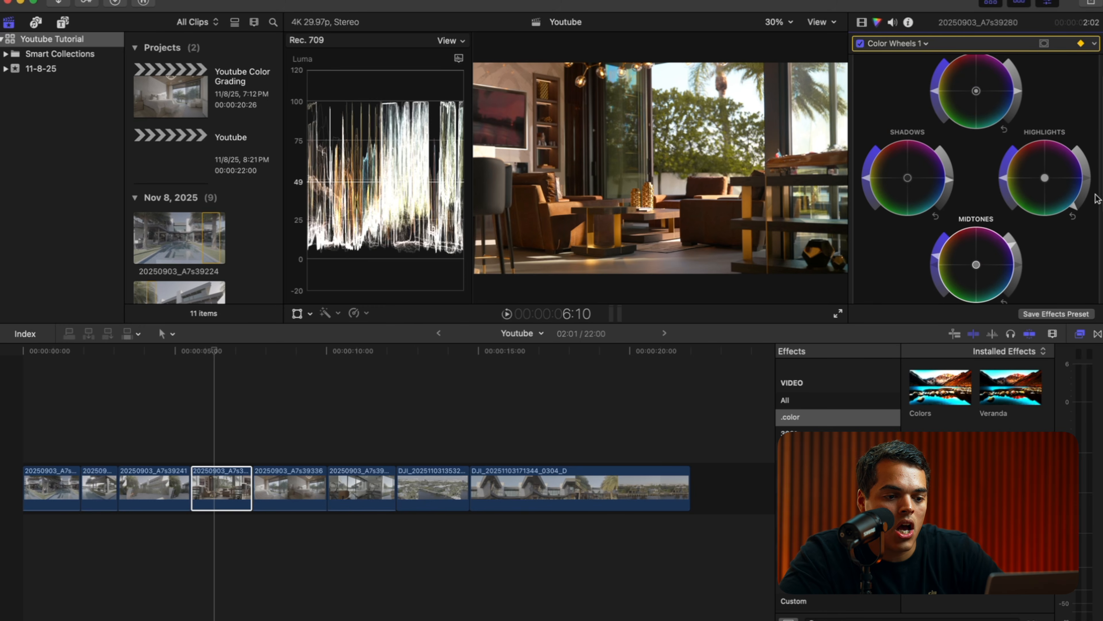
scroll(1017, 266, "down", 2)
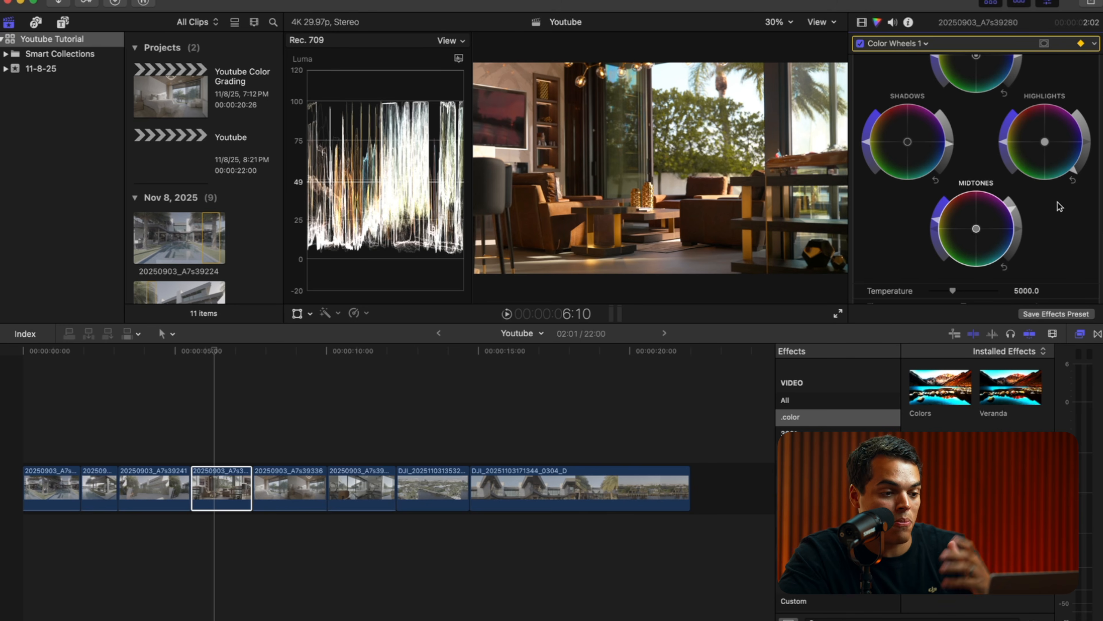
- Copy clip 20250903_A7s39280 and paste its attributes, including the color grade, onto clip 20250903_A7s39336
left_click(214, 445)
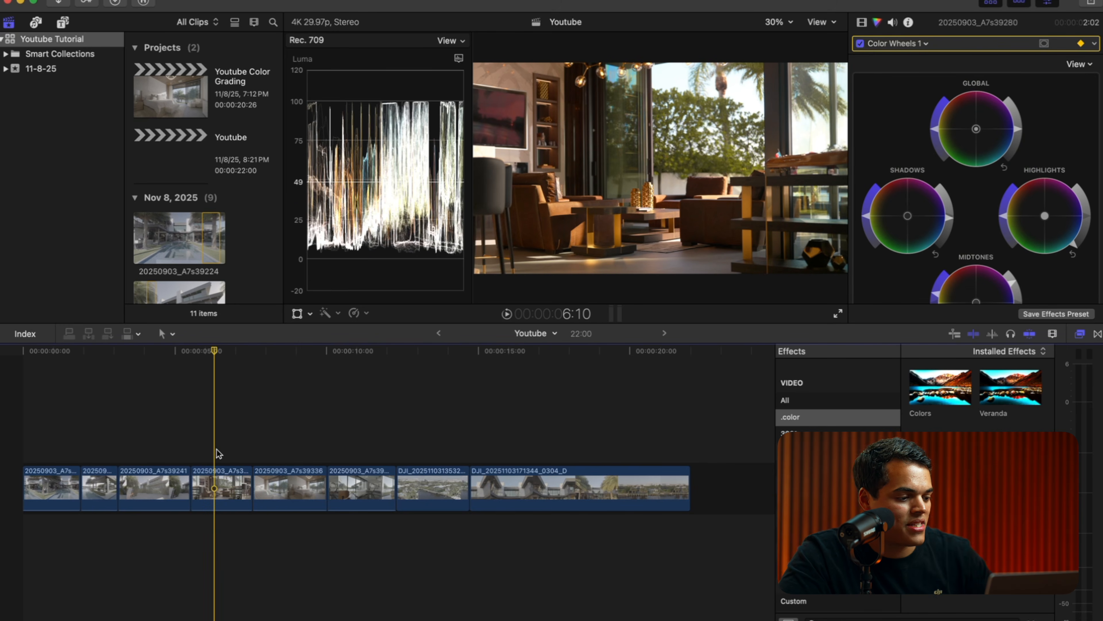
left_click(216, 503)
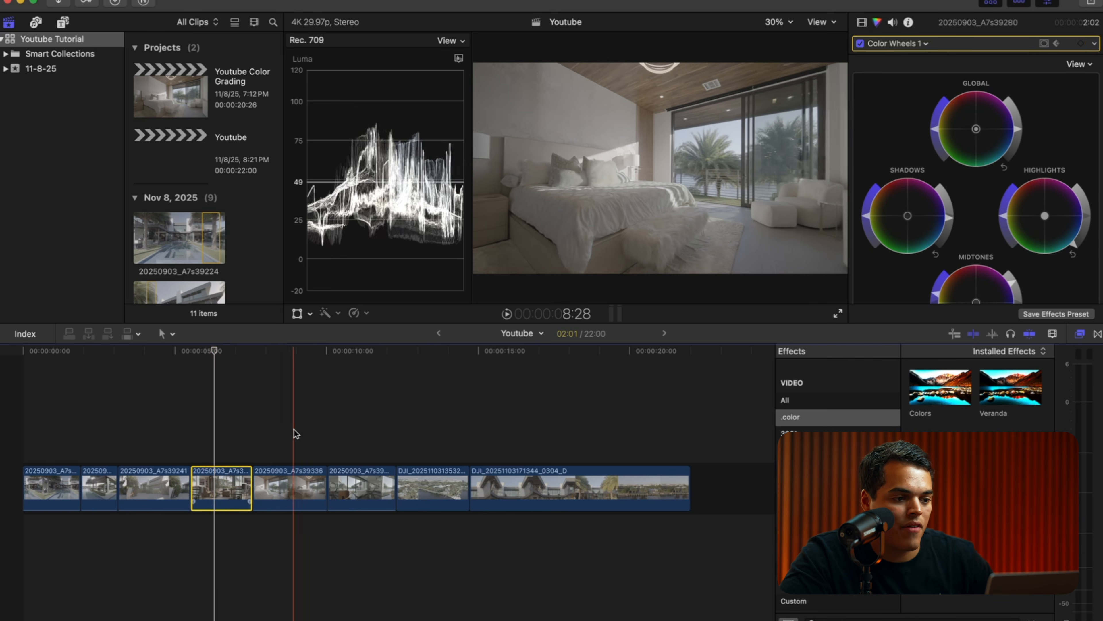
left_click(292, 428)
left_click(290, 480)
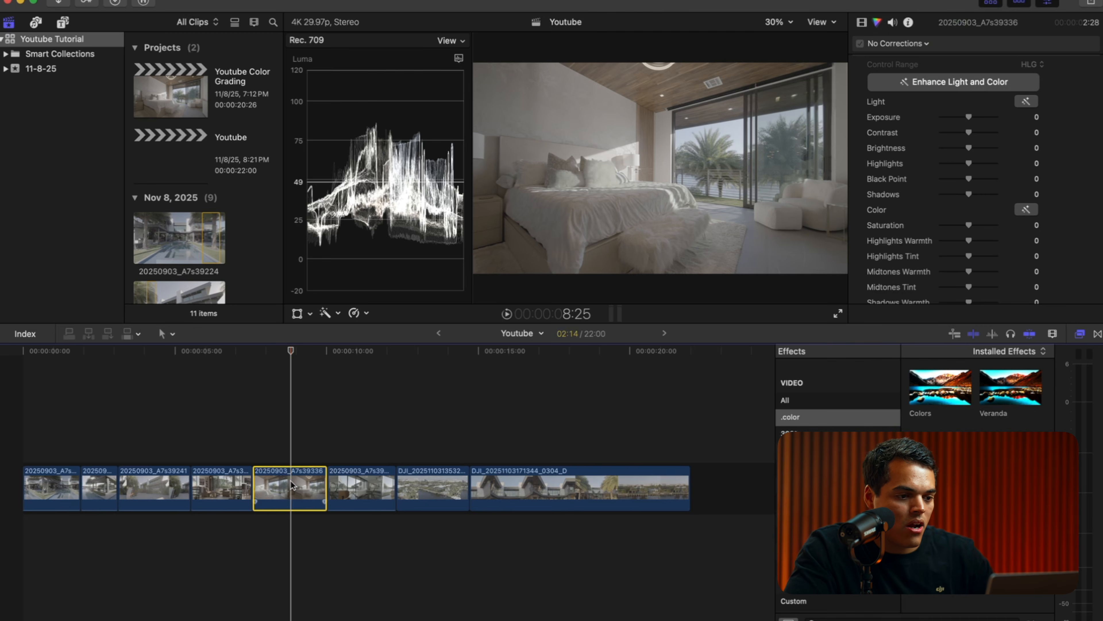
key("shift+super+v")
key("Return")
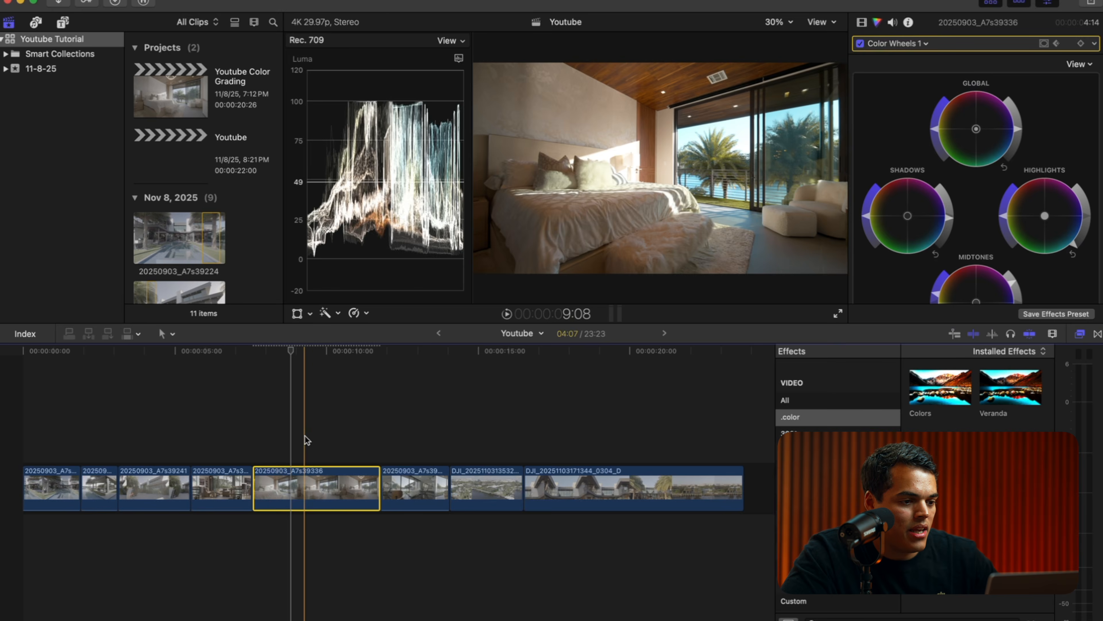
- Play through clip 20250903_A7s39336, then reset its highlights, midtones and shadows adjustments in the Color Wheels
left_click(335, 427)
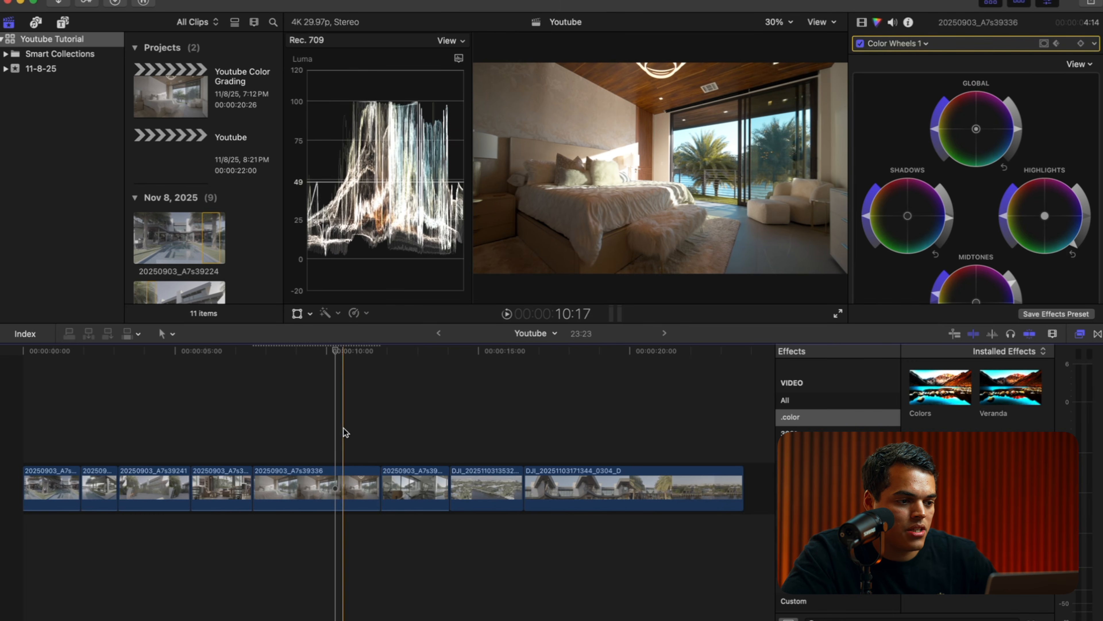
key("space")
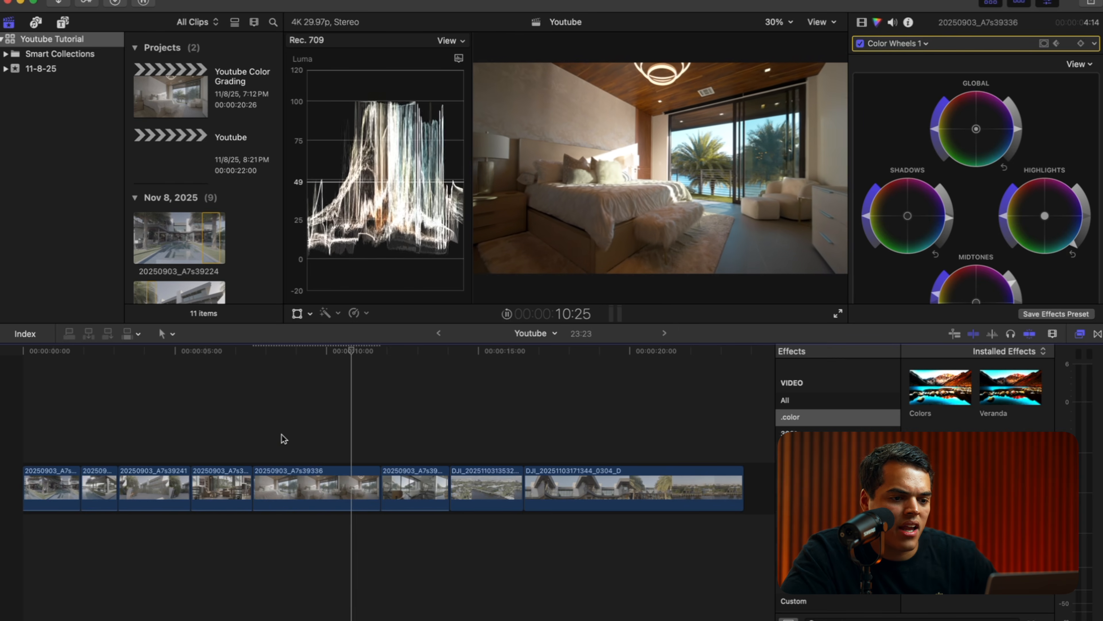
key("space")
left_click(367, 487)
scroll(882, 242, "down", 3)
left_click(1073, 207)
left_click(1006, 293)
left_click(935, 207)
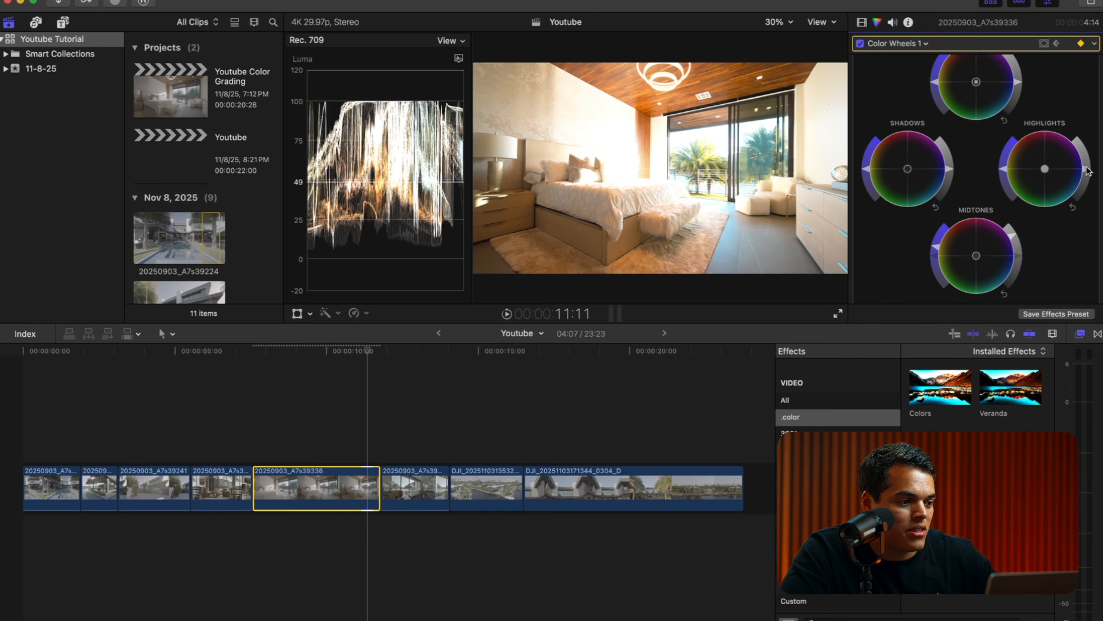
- Lower the highlights brightness of clip 20250903_A7s39336, fine-tune its midtones brightness and slightly darken its shadows
left_click_drag(1088, 171, 1079, 191)
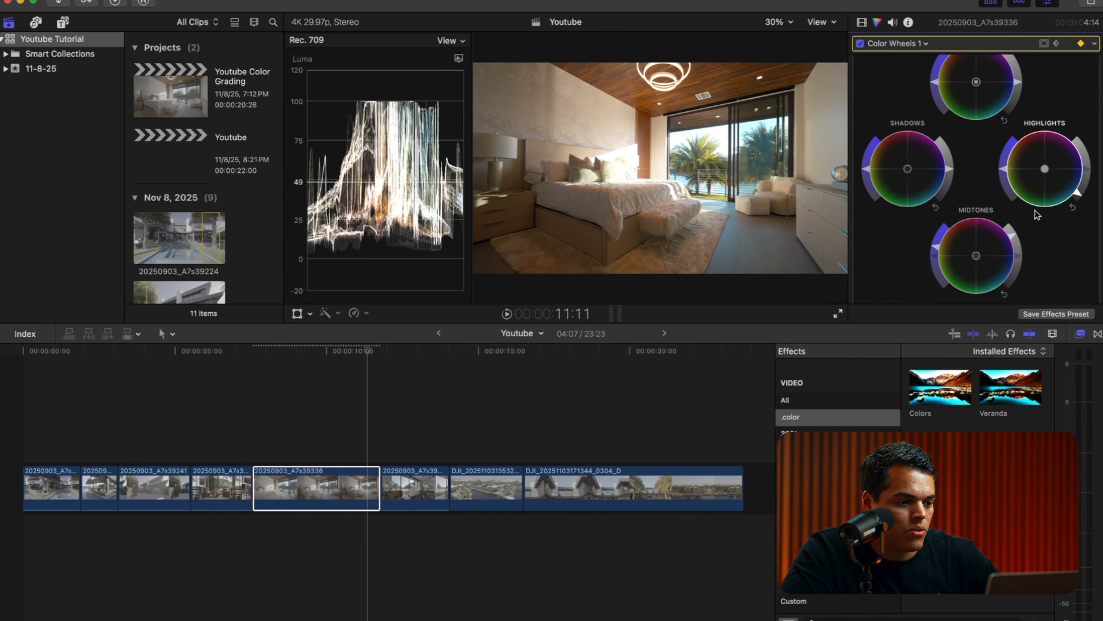
mouse_move(1013, 236)
left_mouse_down()
mouse_move(1016, 244)
mouse_move(1007, 226)
mouse_move(1017, 247)
mouse_move(1015, 238)
left_mouse_up()
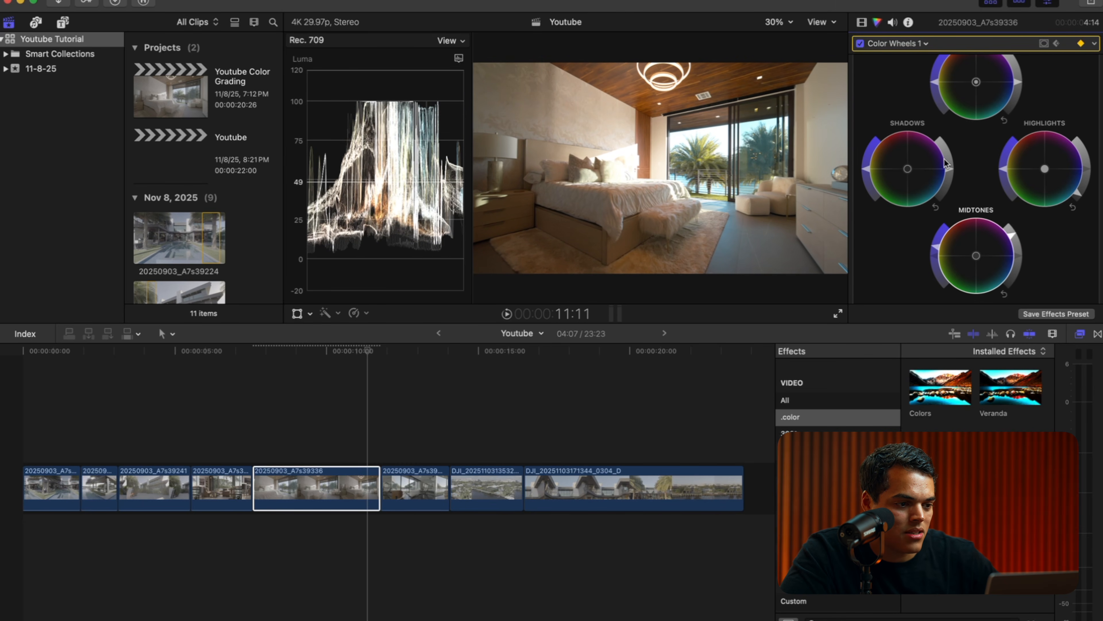
left_click_drag(950, 171, 950, 174)
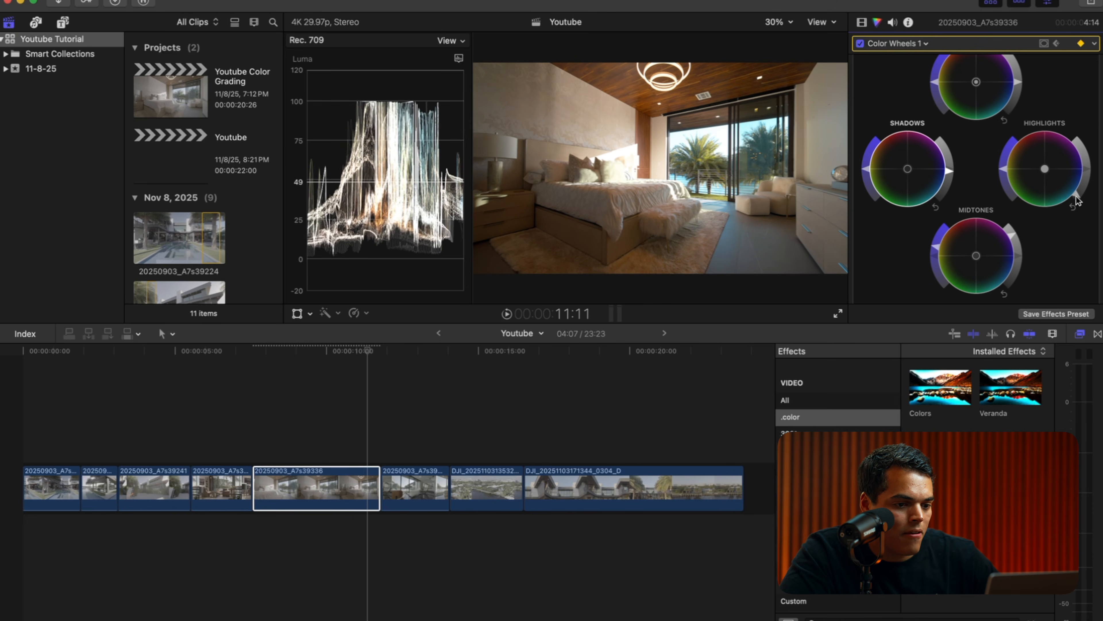
left_click(237, 384)
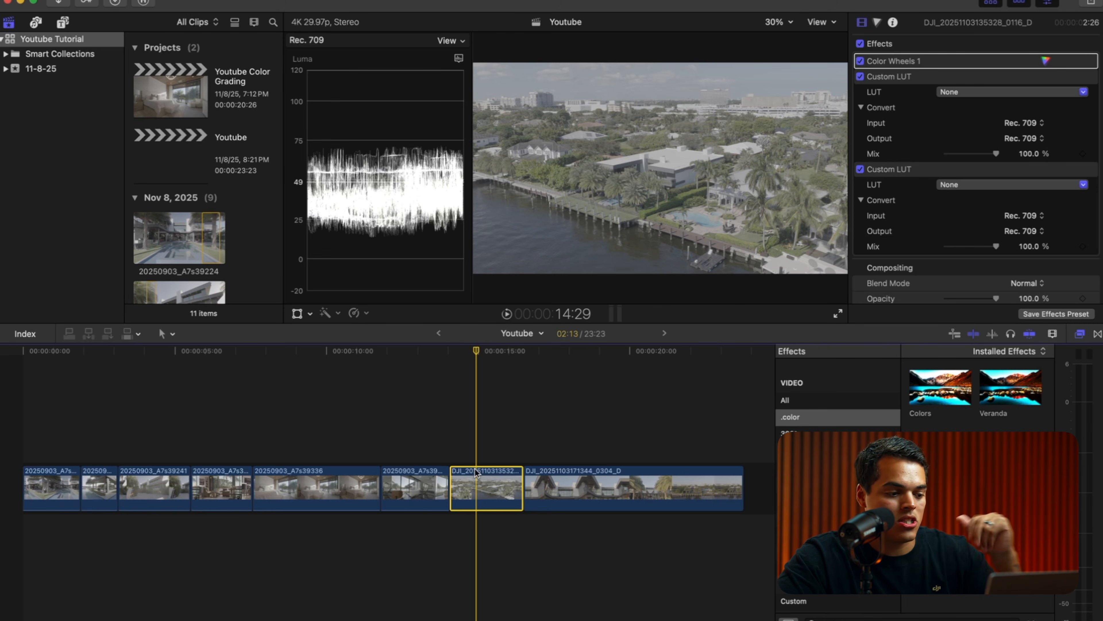
left_click(480, 457)
left_click(477, 478)
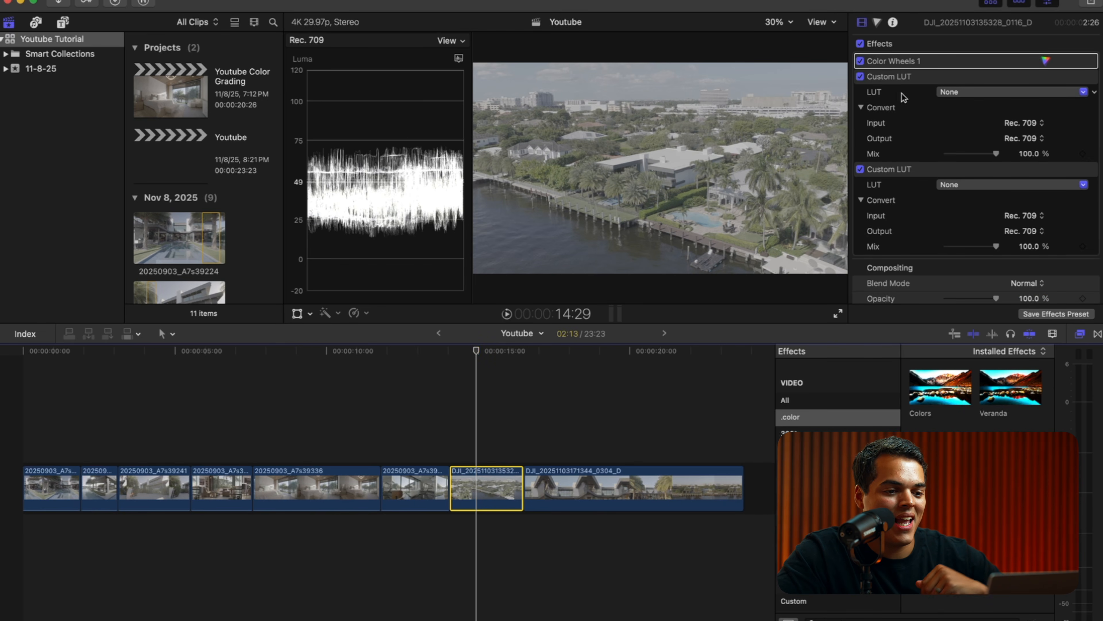
left_click(964, 190)
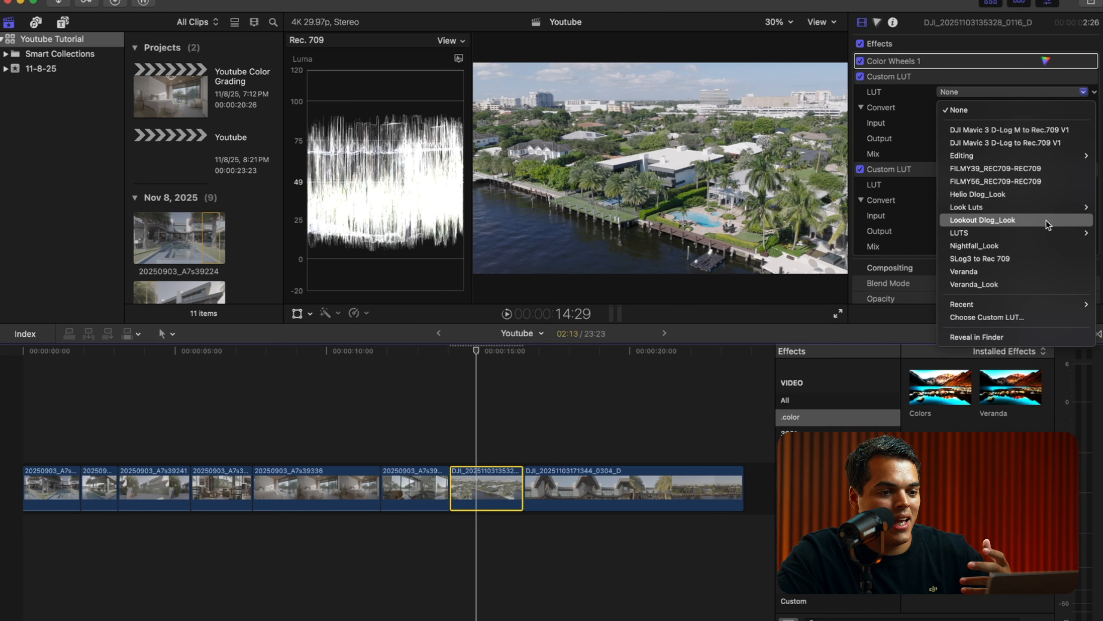
- Set the drone clip's first Custom LUT effect to Lookout Dlog_Look from the Look Luts folder
left_click(982, 92)
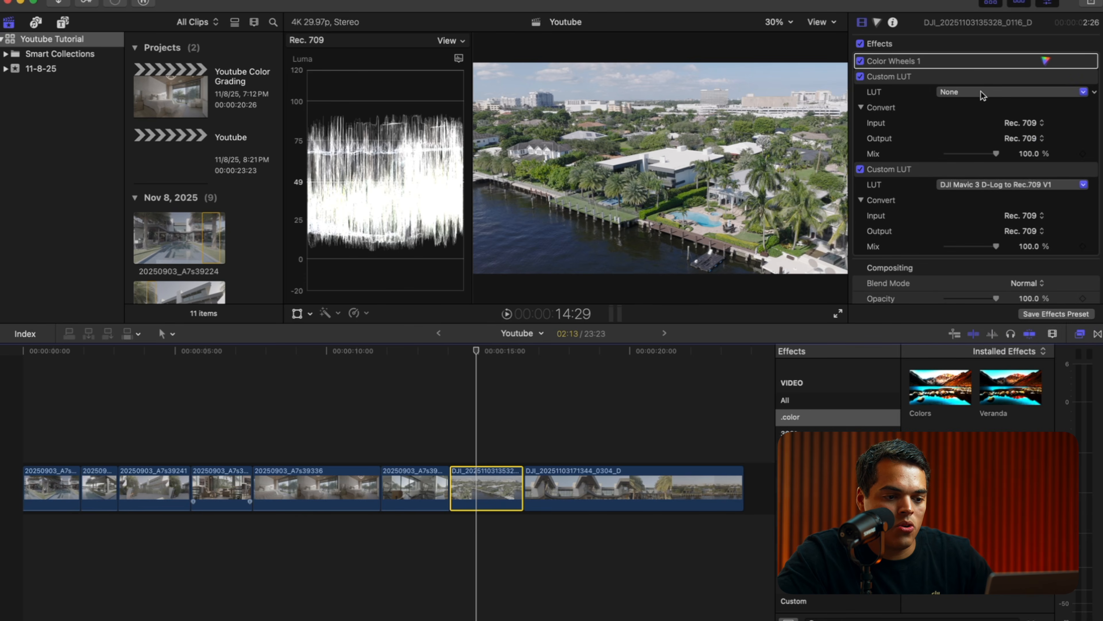
left_click(981, 90)
mouse_move(989, 208)
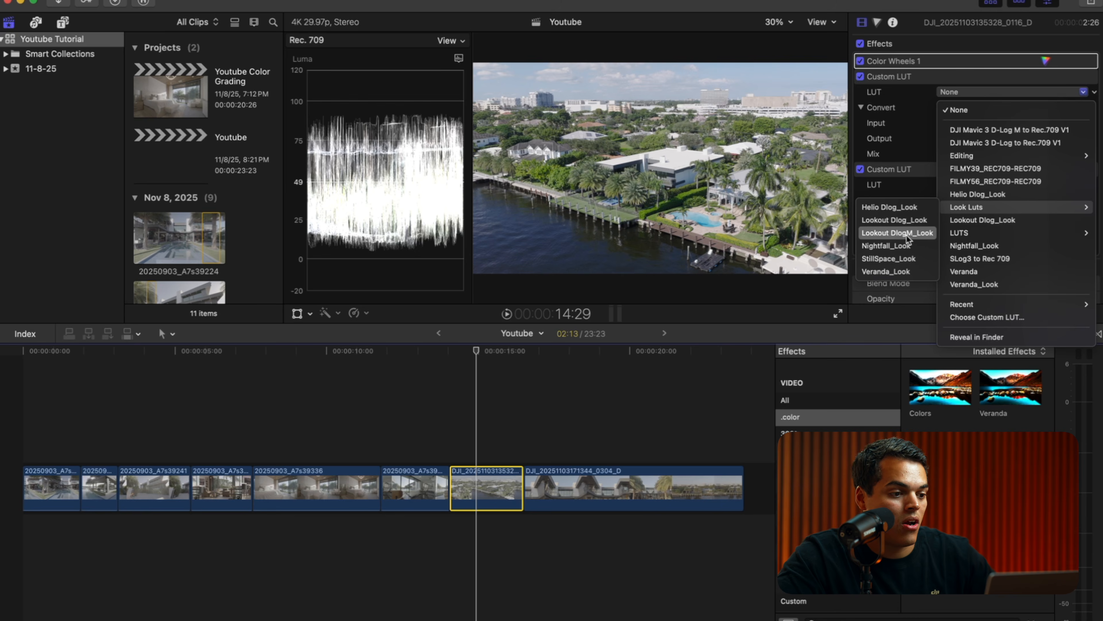
left_click(907, 224)
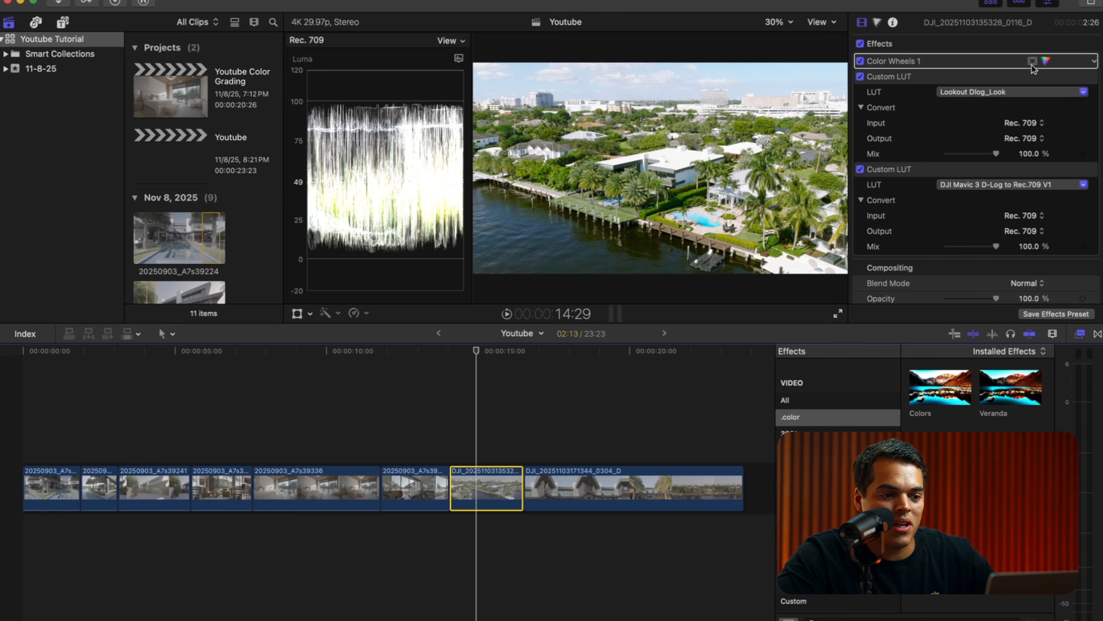
left_click(1047, 61)
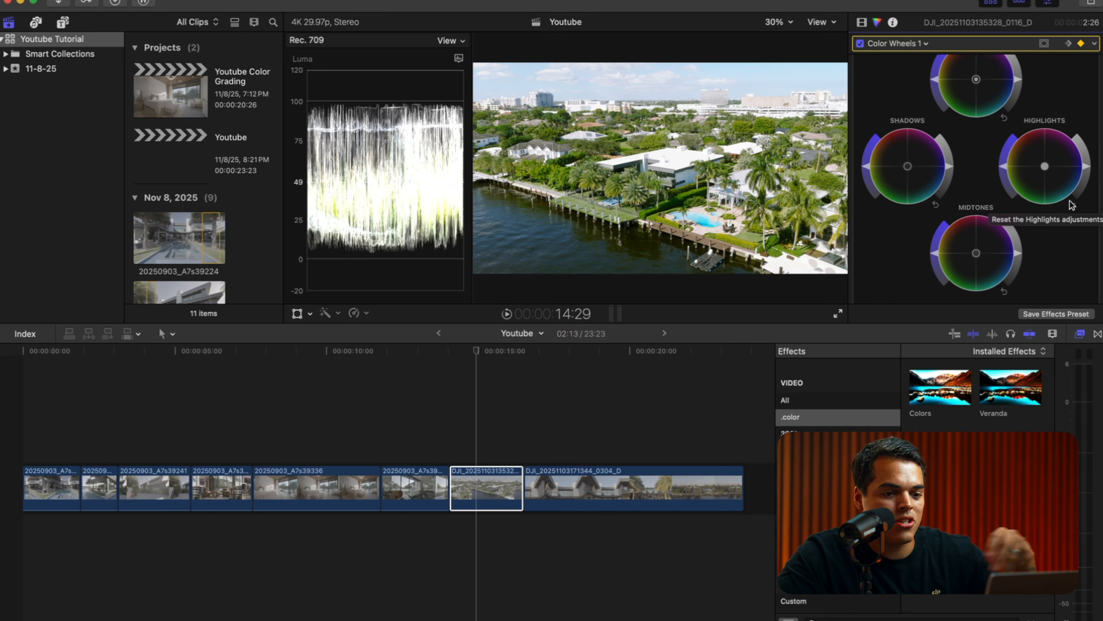
left_click_drag(1084, 167, 1084, 167)
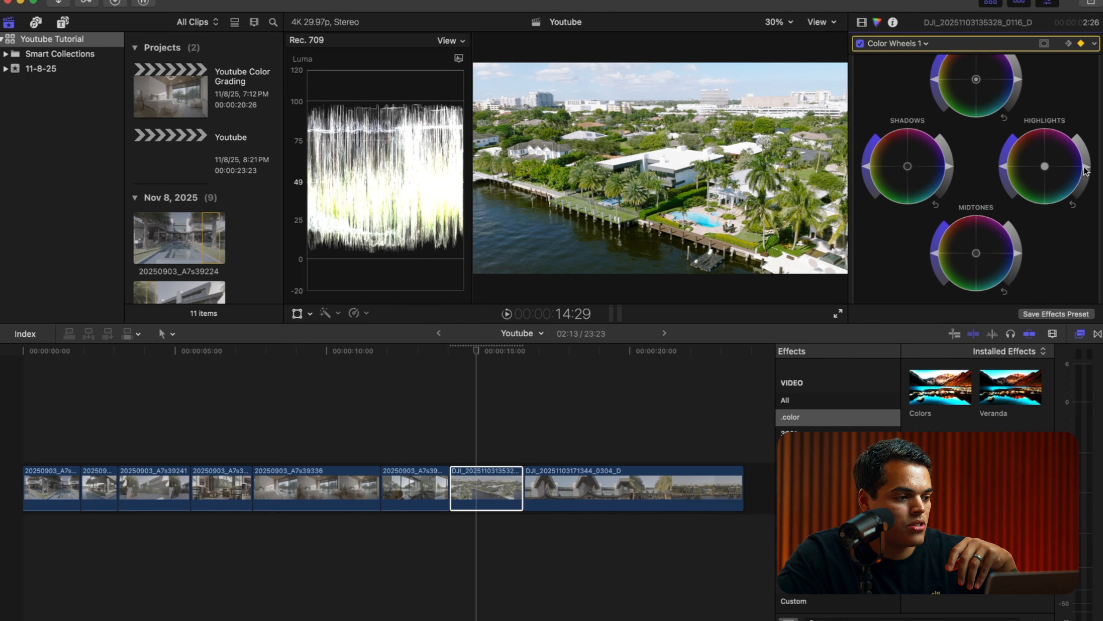
left_click_drag(1020, 257, 1020, 261)
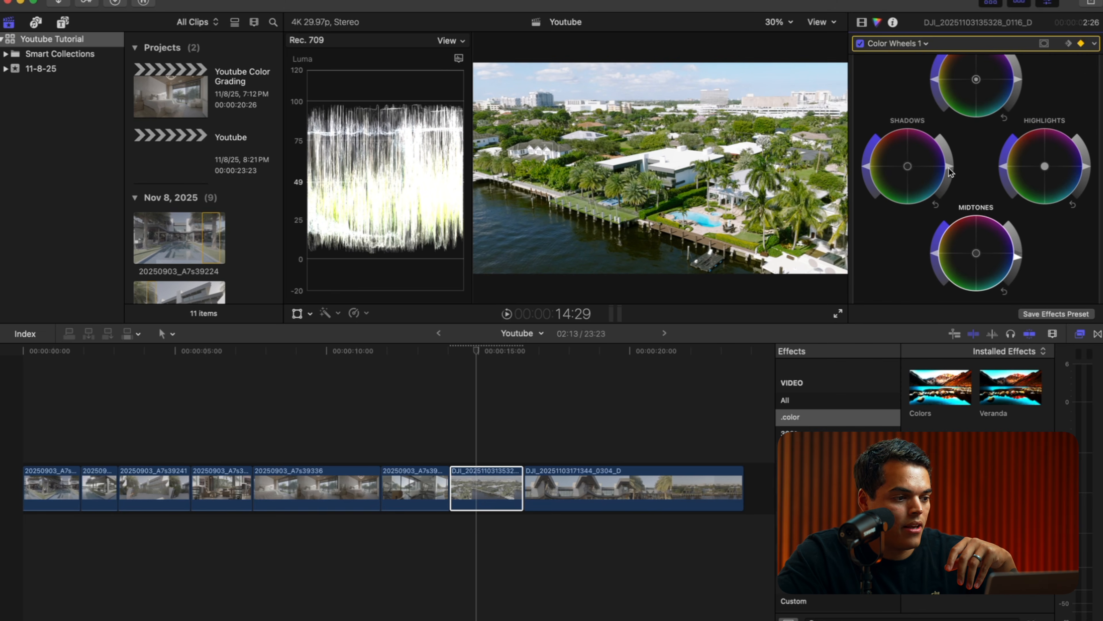